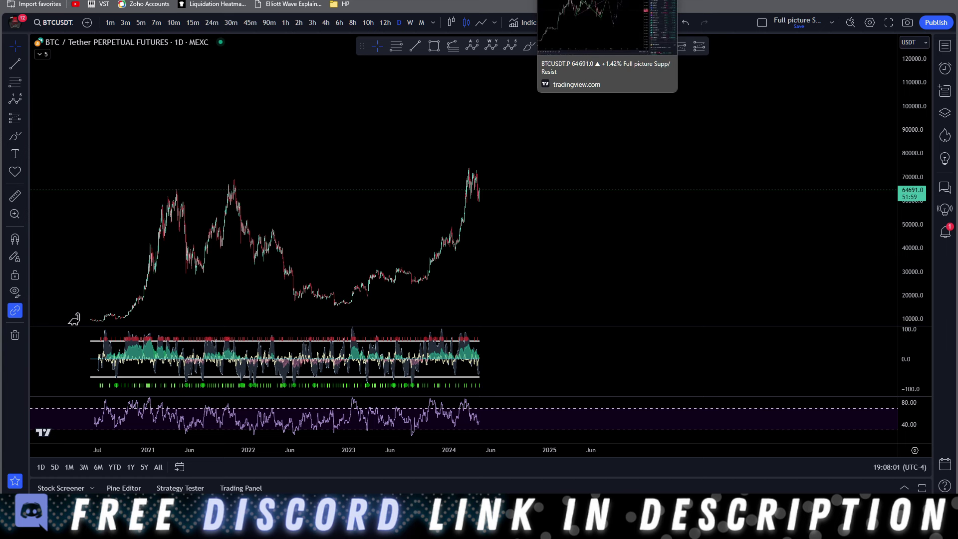
- Switch to the BTCUSDT.P chart with the drawn wave counts and view it on the daily and 4-hour timeframes
left_click(584, 0)
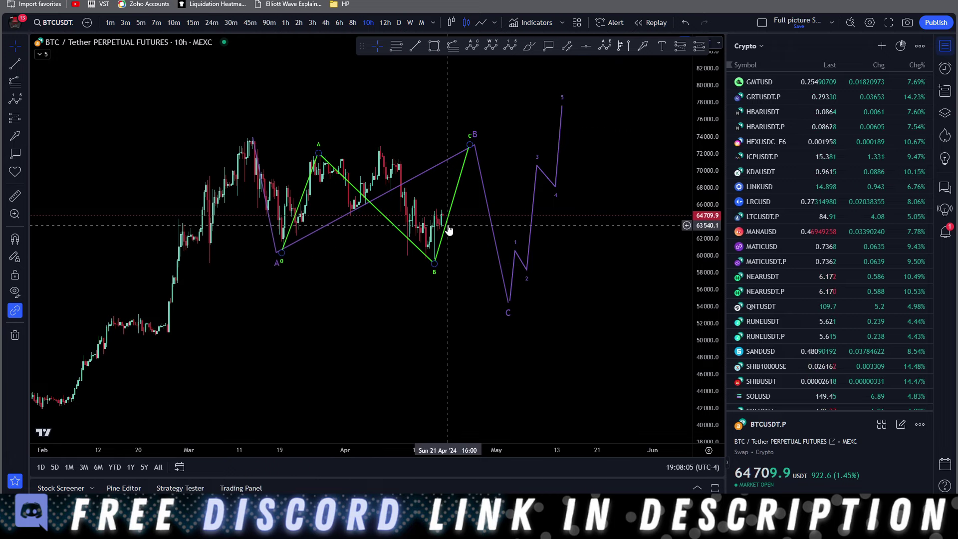
left_click(399, 23)
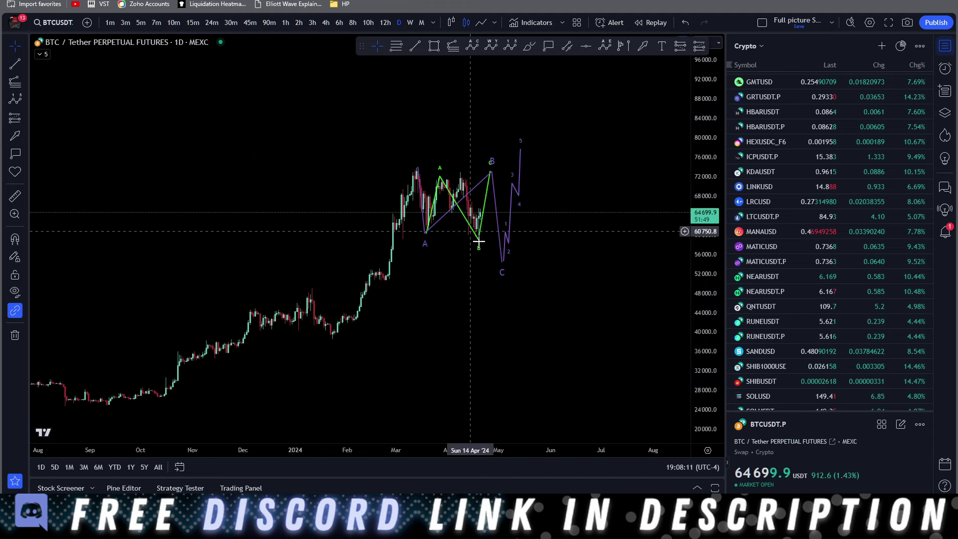
left_click(325, 22)
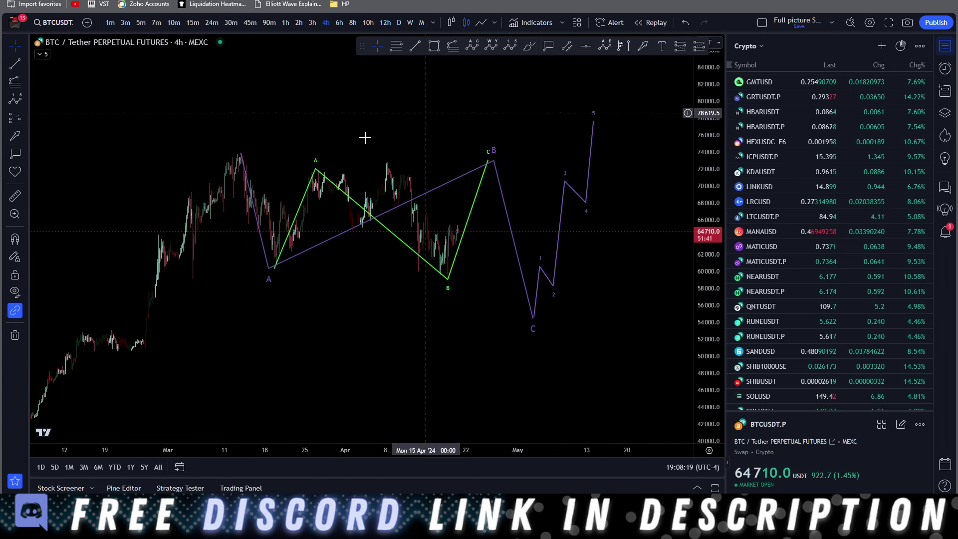
- Circle the decline from the March peak into purple wave A with the Brush, and undo the stroke
mouse_move(256, 169)
left_mouse_down()
mouse_move(237, 148)
mouse_move(248, 161)
mouse_move(214, 150)
mouse_move(270, 267)
mouse_move(262, 158)
left_mouse_up()
left_click(529, 46)
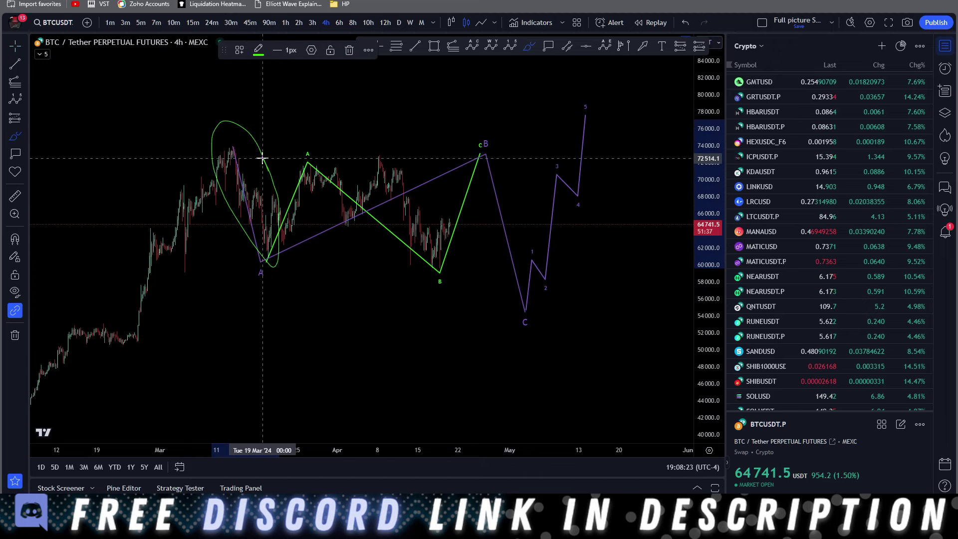
key("ctrl+z")
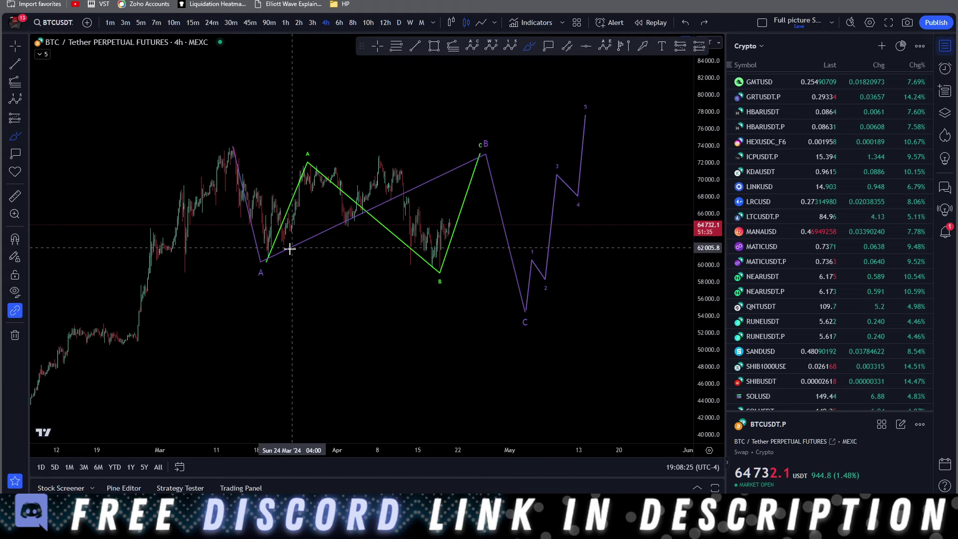
- Trace the green A-B-C swings and the line under their lows with the Brush, and undo these strokes
mouse_move(263, 252)
left_mouse_down()
mouse_move(305, 167)
mouse_move(335, 200)
mouse_move(369, 193)
mouse_move(380, 174)
mouse_move(427, 240)
left_mouse_up()
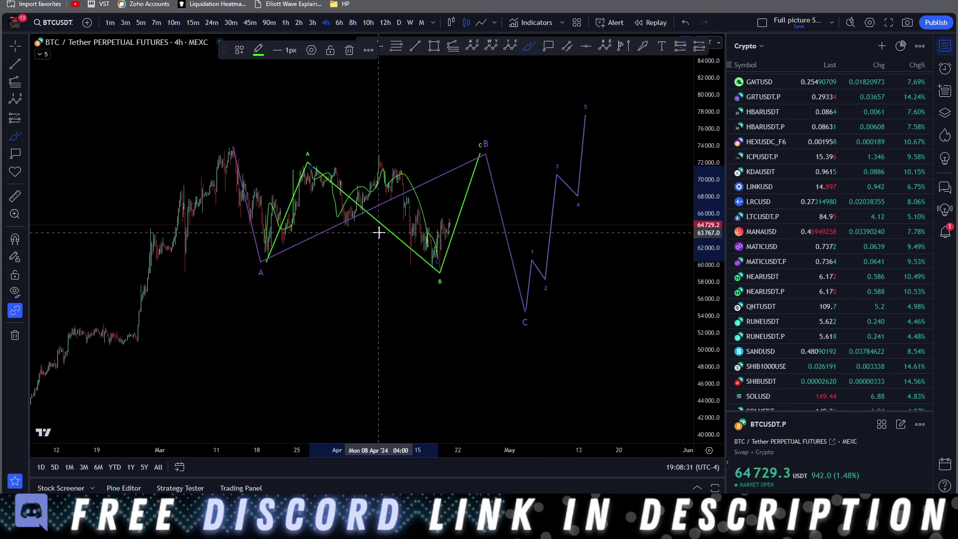
mouse_move(258, 263)
left_mouse_down()
mouse_move(472, 269)
mouse_move(460, 187)
mouse_move(481, 145)
mouse_move(455, 194)
left_mouse_up()
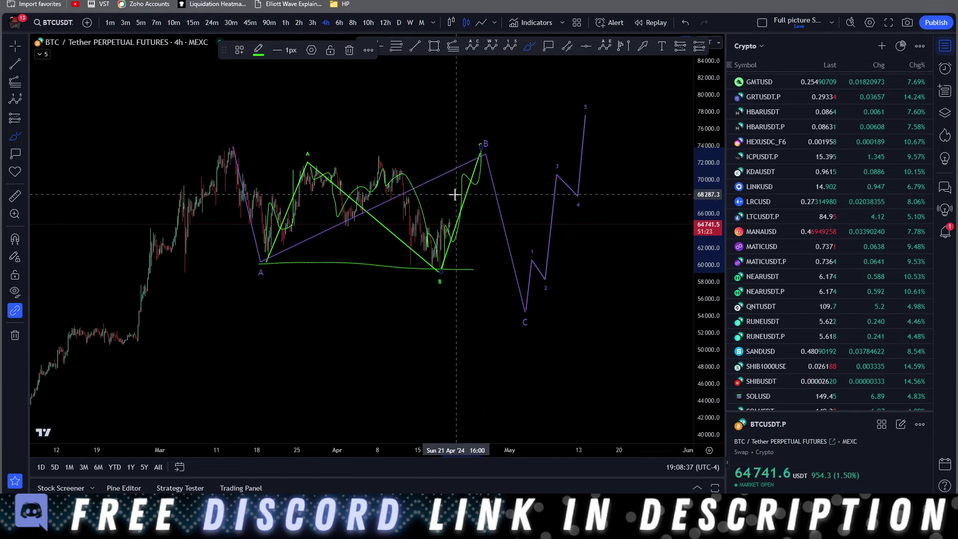
key("ctrl+z")
key("ctrl+z")
key("ctrl+z")
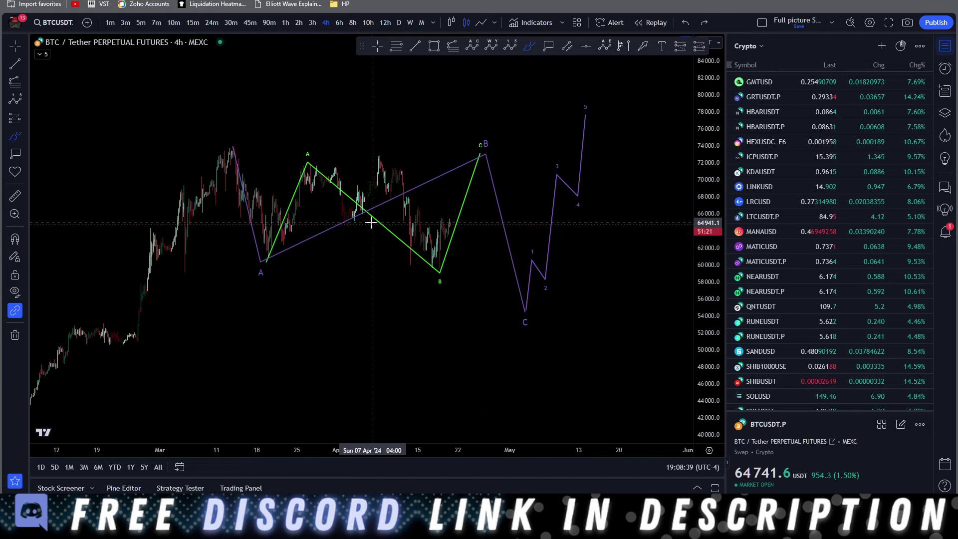
mouse_move(253, 254)
left_mouse_down()
mouse_move(274, 208)
mouse_move(335, 195)
mouse_move(402, 252)
mouse_move(447, 245)
left_mouse_up()
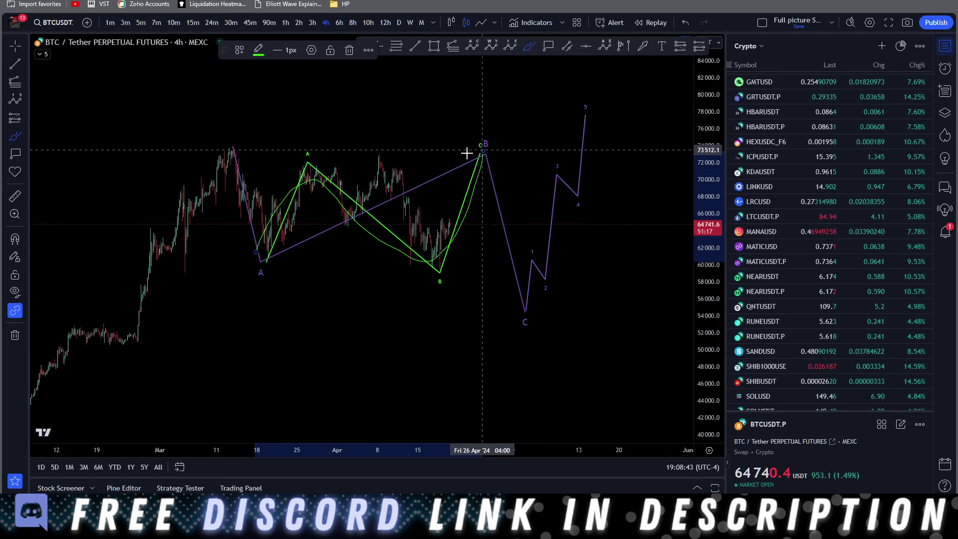
key("ctrl+z")
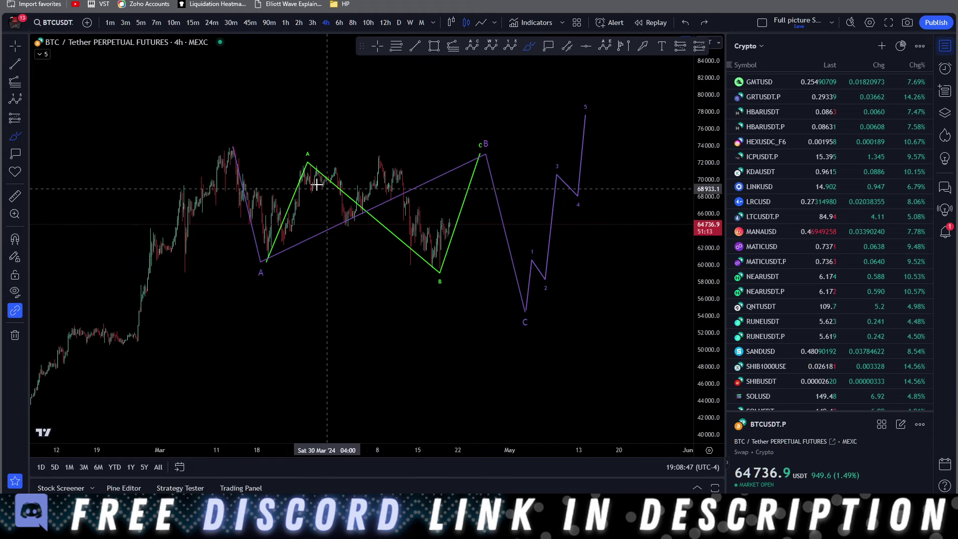
- Brush lines across the highs near 72,000 and 74,000, circle wave B, and trace the correction from the March peak to wave C
left_click_drag(298, 160, 454, 167)
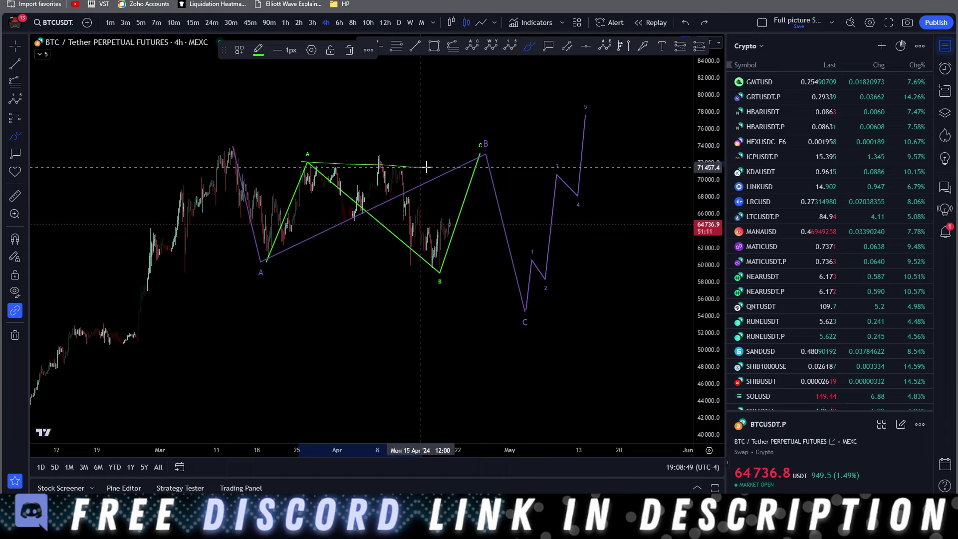
left_click_drag(214, 145, 298, 147)
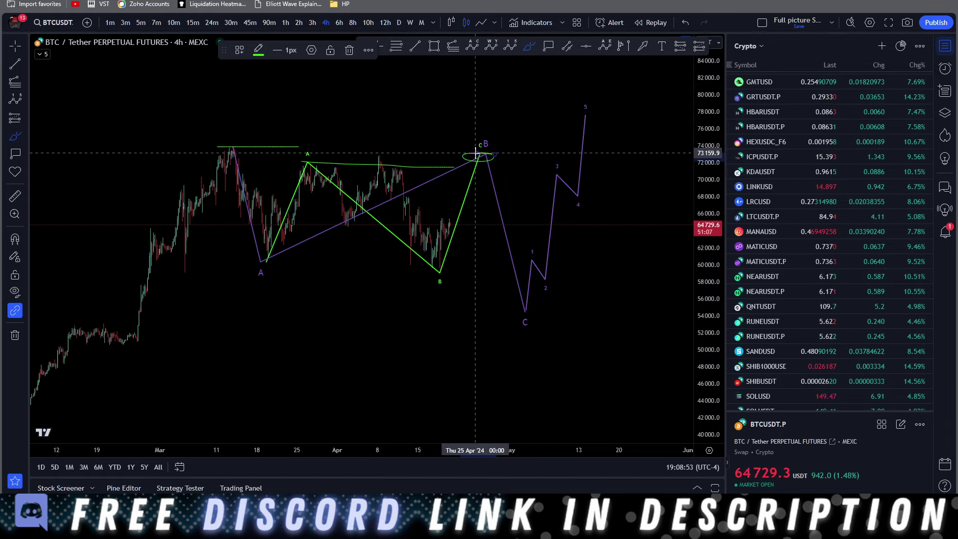
mouse_move(488, 166)
left_mouse_down()
mouse_move(505, 273)
mouse_move(520, 260)
mouse_move(526, 309)
left_mouse_up()
mouse_move(223, 152)
left_mouse_down()
mouse_move(271, 271)
mouse_move(485, 156)
mouse_move(521, 316)
mouse_move(536, 309)
left_mouse_up()
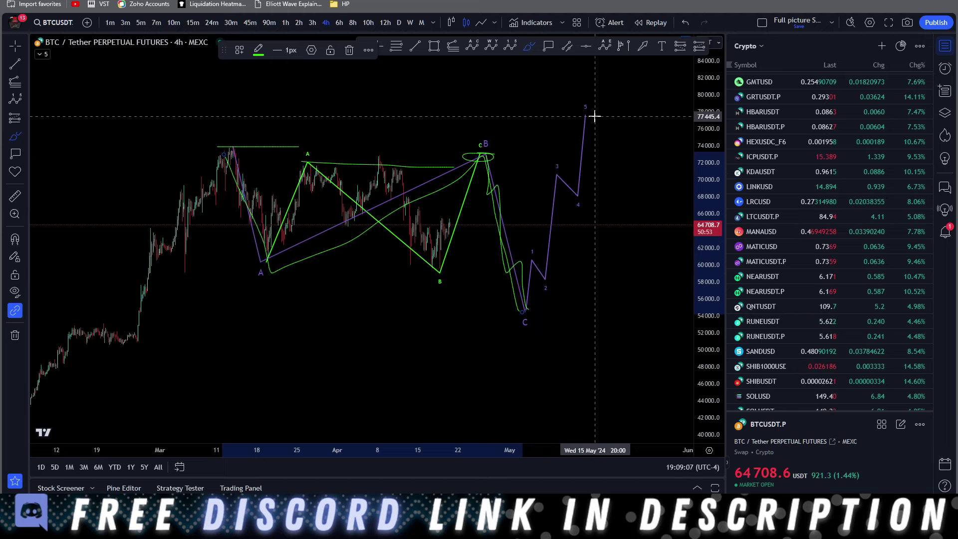
- Switch the chart to the daily timeframe and bring back the indicator panes beneath the price
left_click(399, 22)
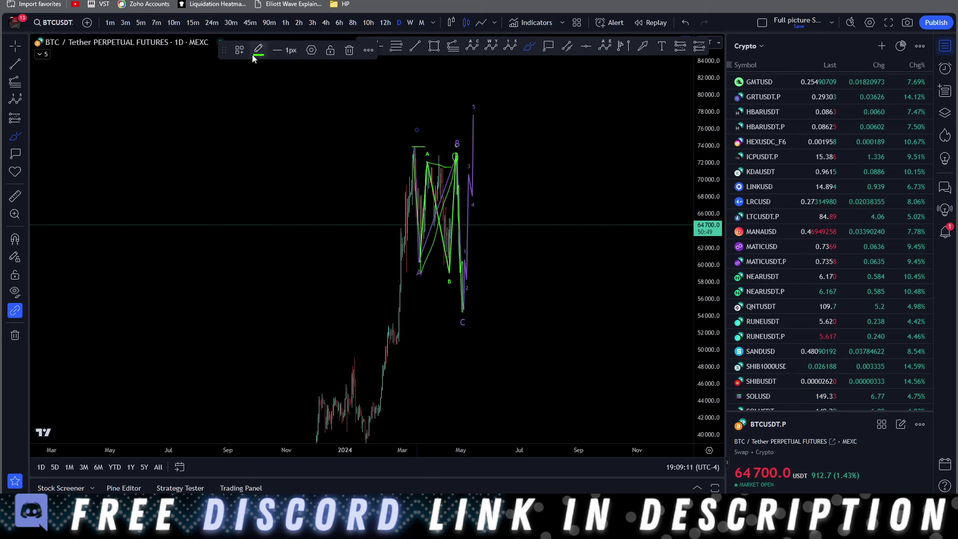
left_click(378, 46)
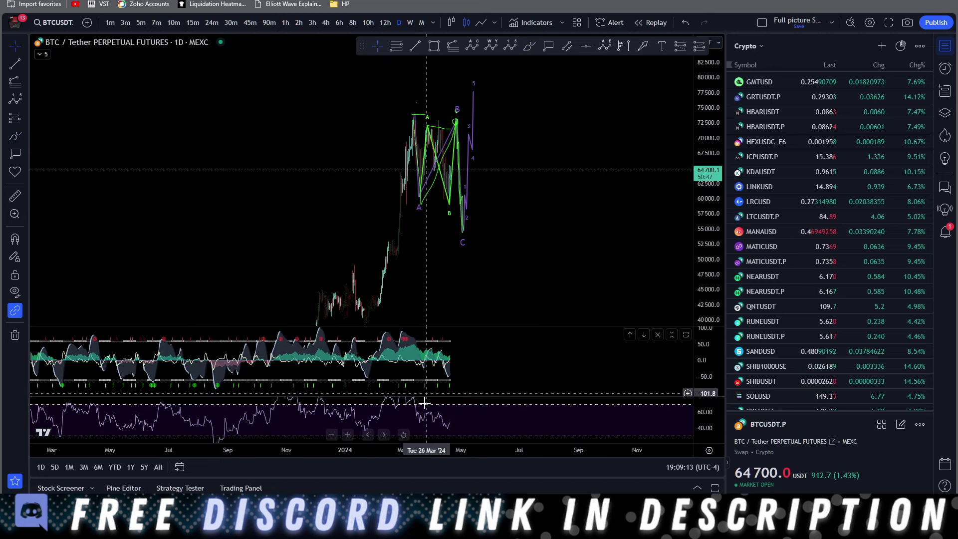
scroll(394, 451, "down", 5)
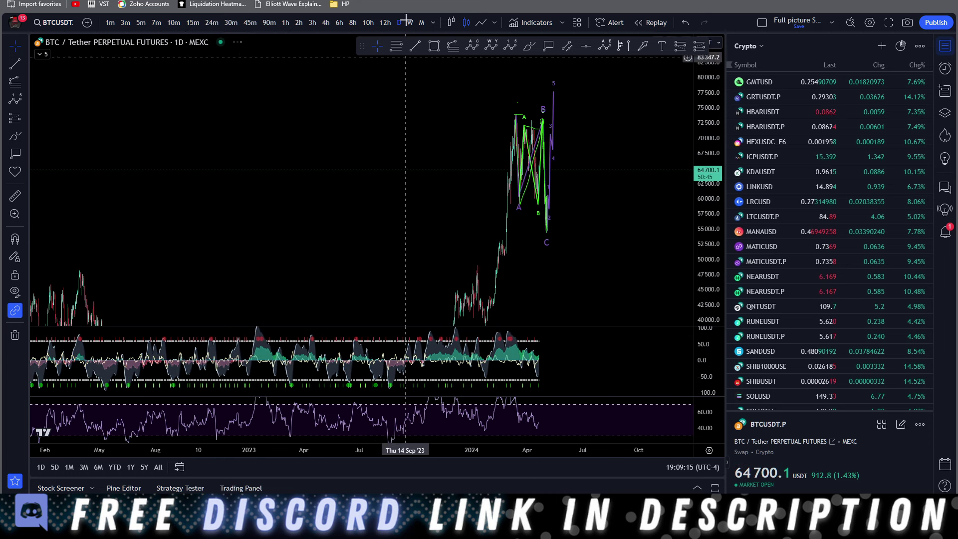
- Draw a rising trend line under the RSI lows from 18 Aug 2023 to 5 Jul 2024
left_click(414, 45)
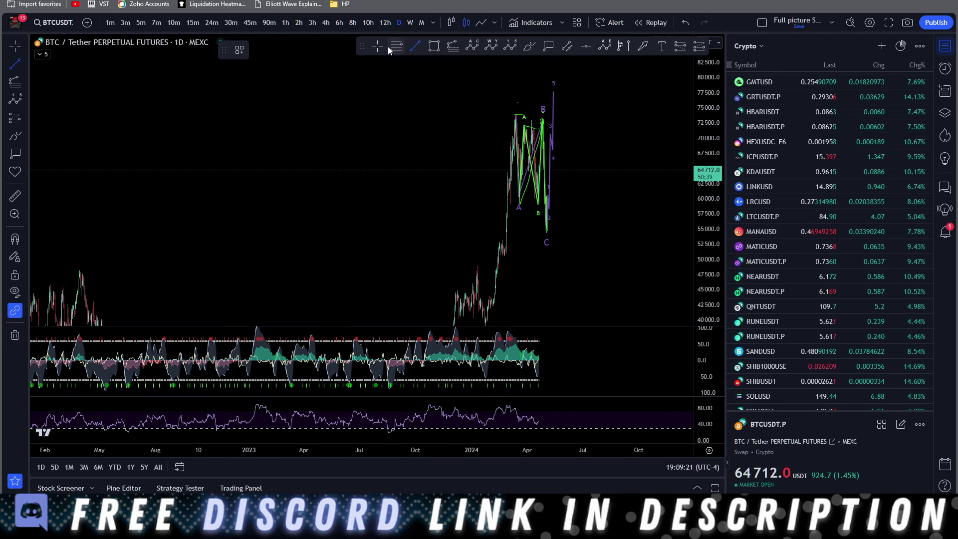
key("Escape")
left_click_drag(428, 421, 463, 421)
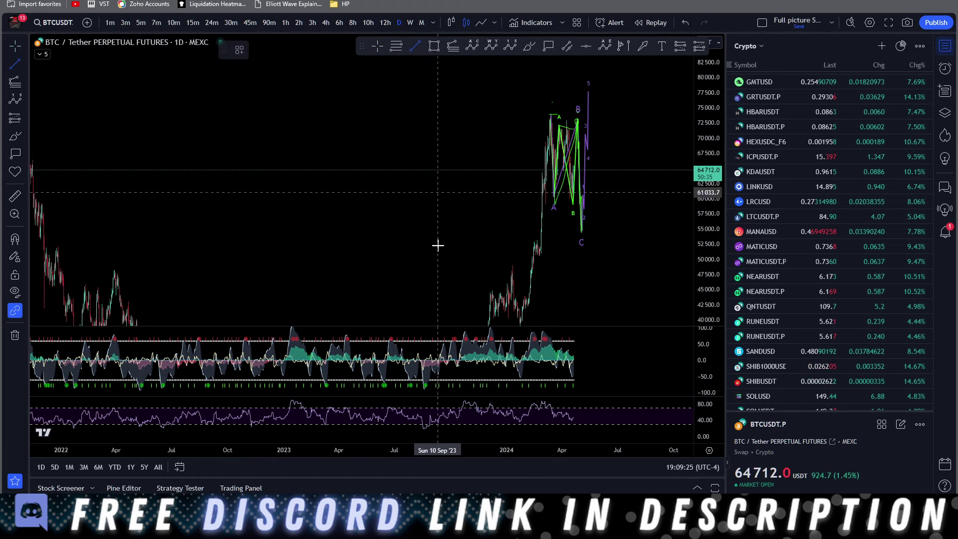
left_click(423, 428)
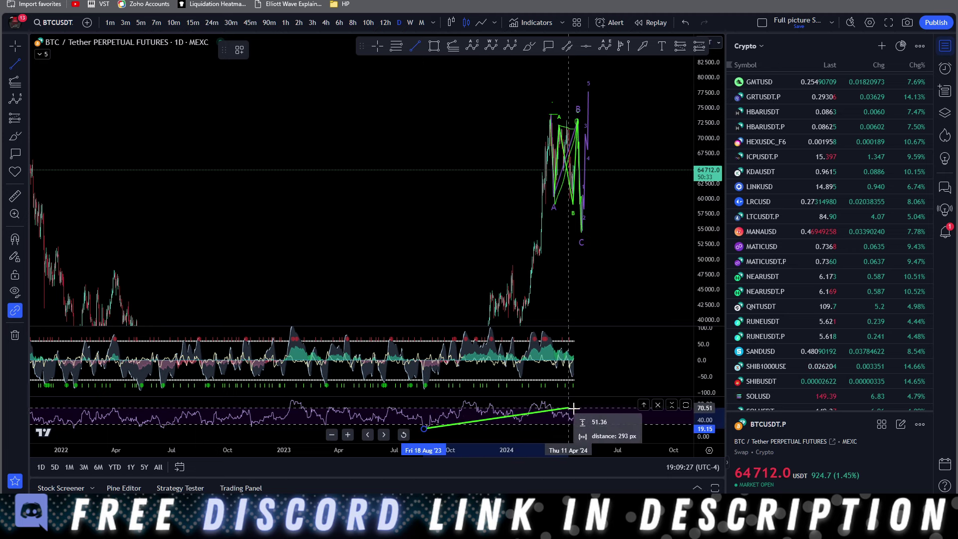
left_click(620, 414)
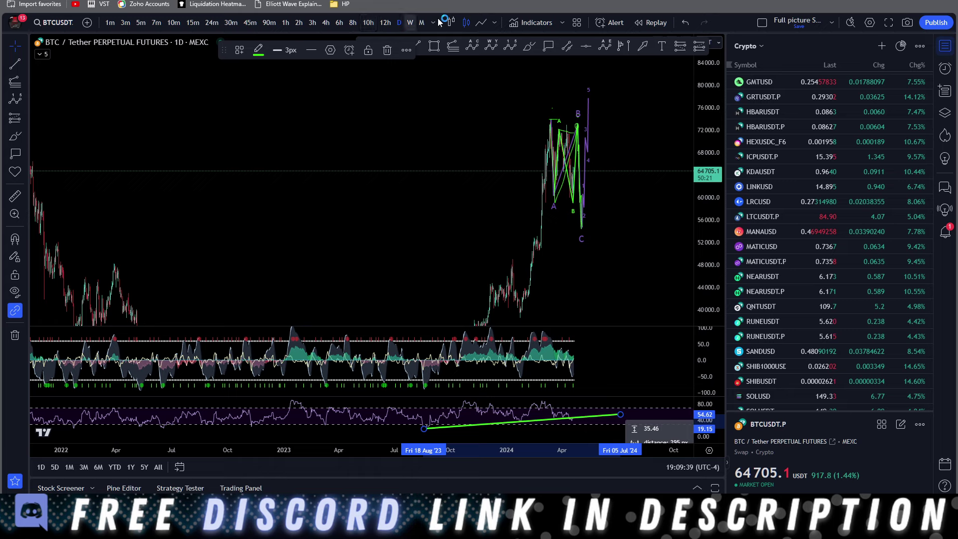
- Brush a projected RSI path that rises briefly and falls through the trend line
left_click(533, 47)
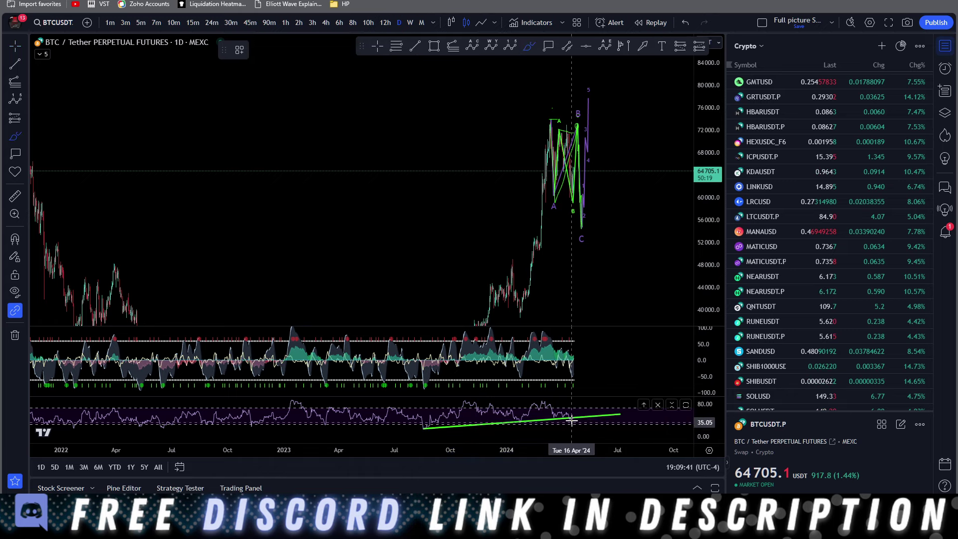
left_click(572, 421)
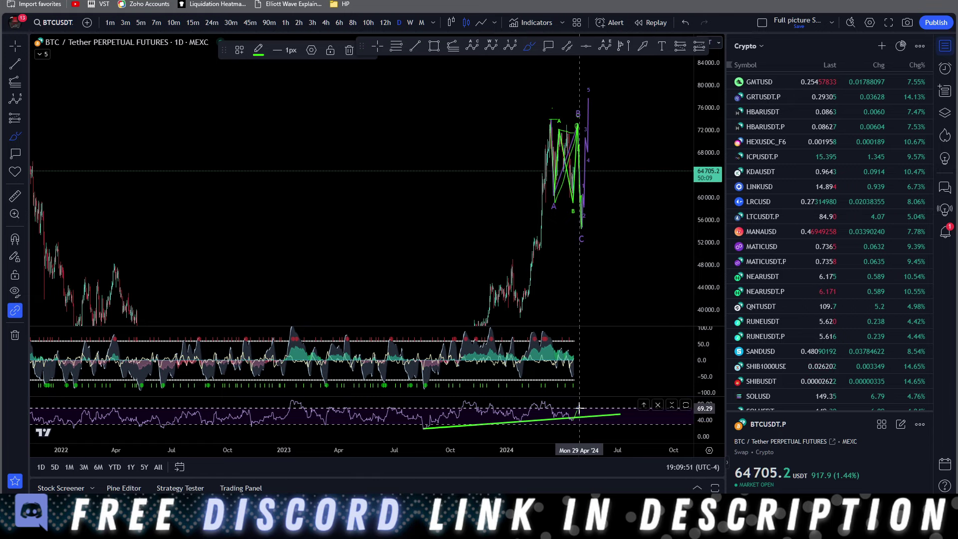
left_click(586, 432)
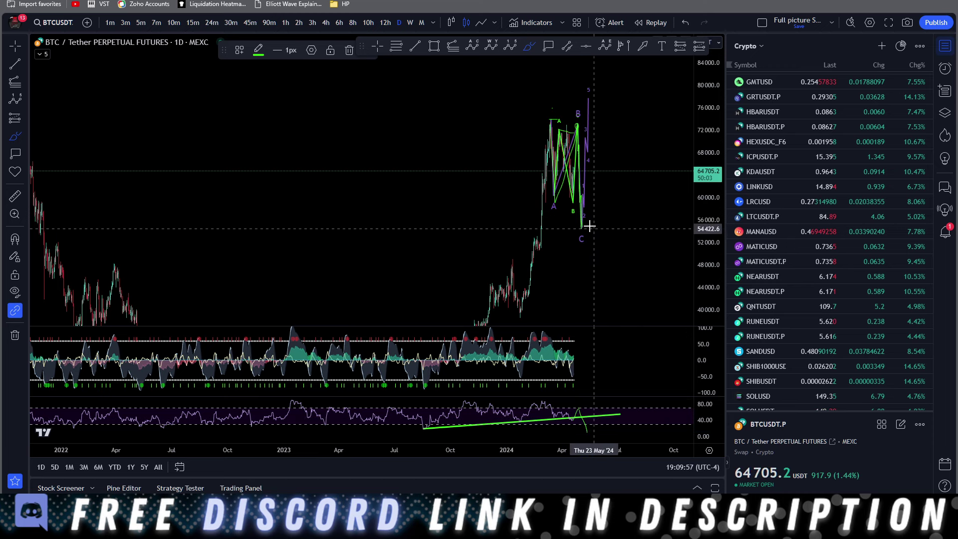
- Circle the early-2024 low near 40,000 and brush a projected path from wave C up toward 80,000 and back down
mouse_move(514, 305)
left_mouse_down()
mouse_move(524, 316)
mouse_move(516, 305)
left_mouse_up()
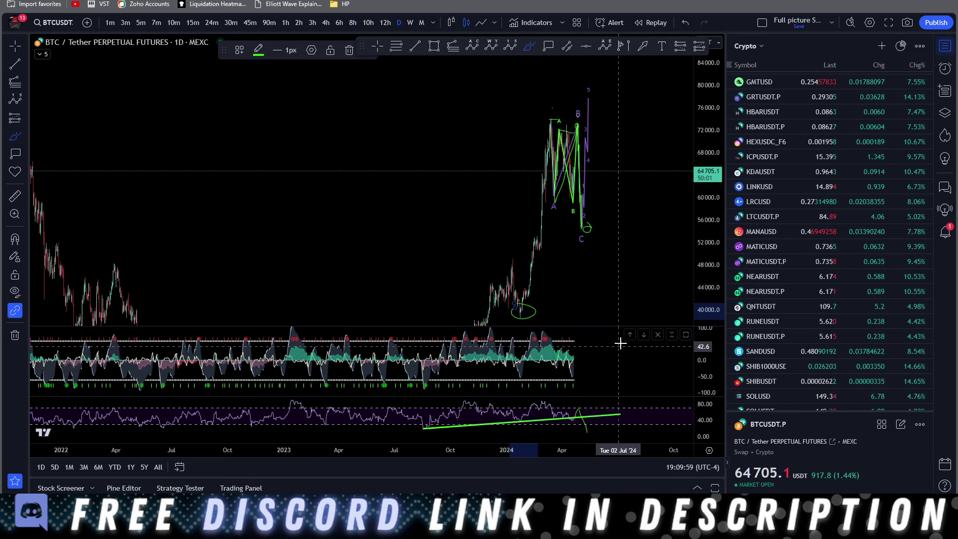
mouse_move(593, 225)
left_mouse_down()
mouse_move(602, 96)
mouse_move(631, 79)
mouse_move(619, 161)
mouse_move(663, 260)
mouse_move(676, 336)
left_mouse_up()
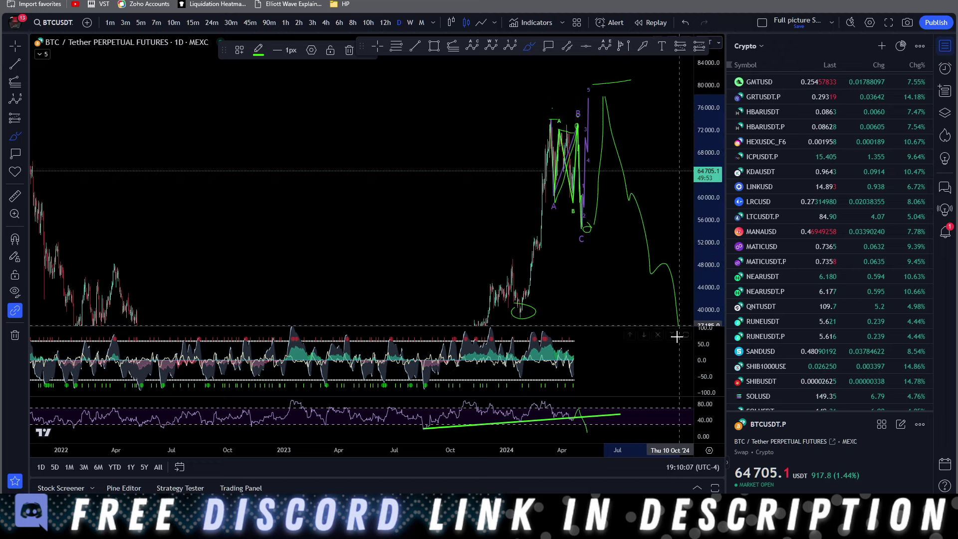
- Draw an Elliott ABC correction from the late-2021 peak, with A near 12,829, B near 80,392 and C near 21,633 in November 2024
left_click_drag(704, 131, 703, 229)
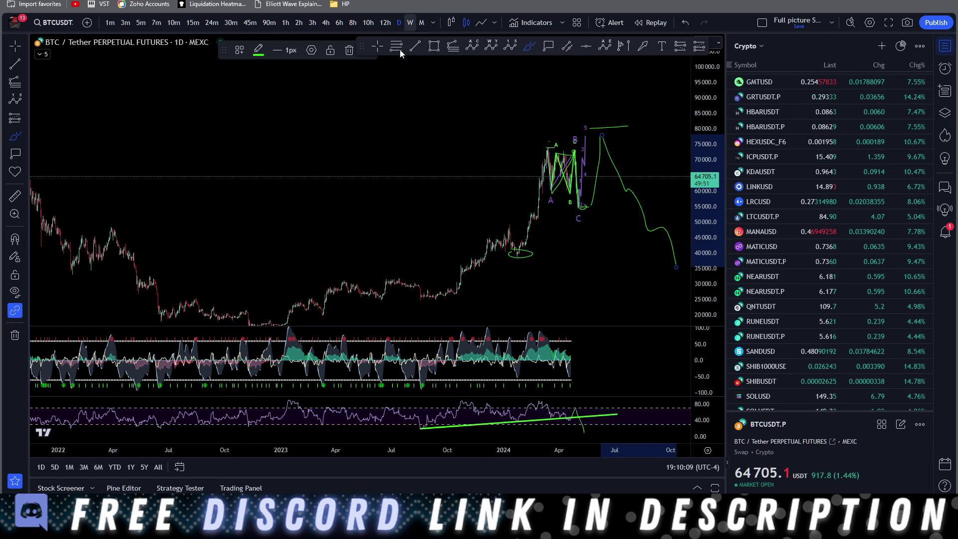
left_click_drag(295, 452, 531, 445)
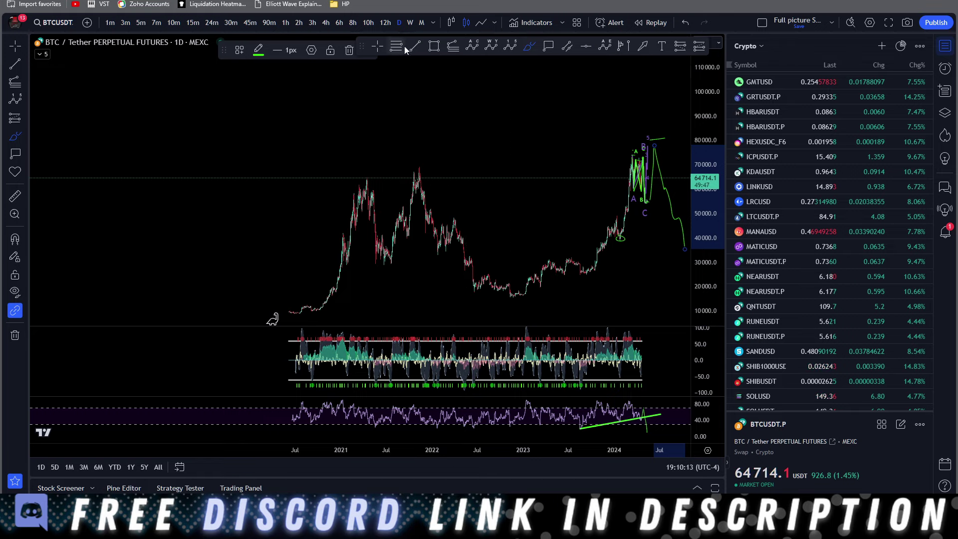
left_click(471, 46)
left_click(415, 169)
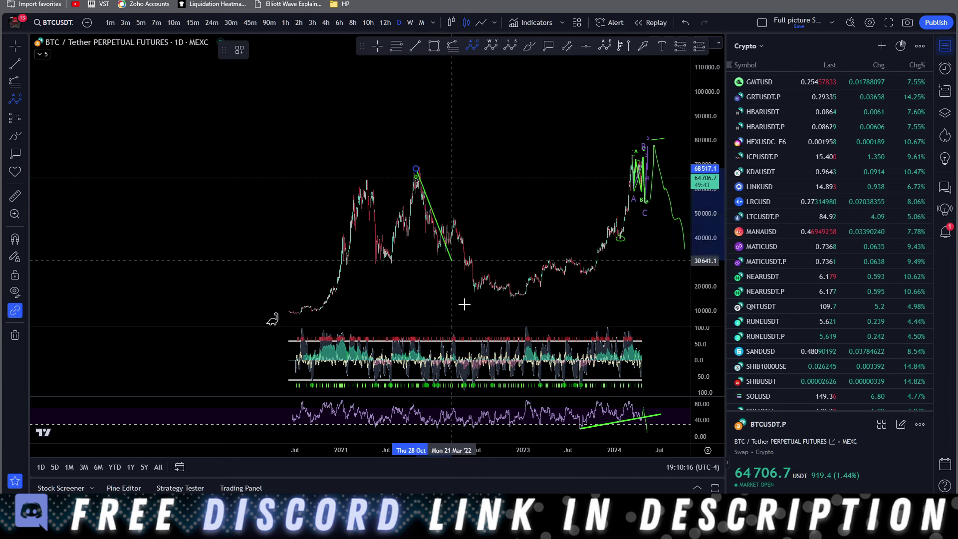
left_click(497, 304)
left_click(632, 142)
left_click(683, 298)
left_click_drag(622, 294, 543, 298)
left_click(554, 145)
left_click_drag(555, 147, 577, 143)
left_click_drag(603, 302, 614, 288)
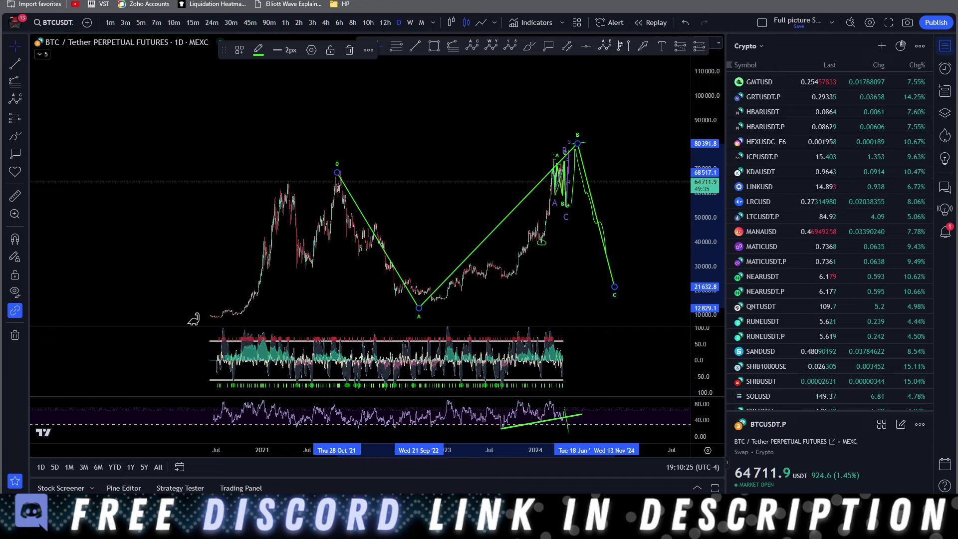
- Remove all drawings from the chart while keeping the indicators
left_click(15, 335)
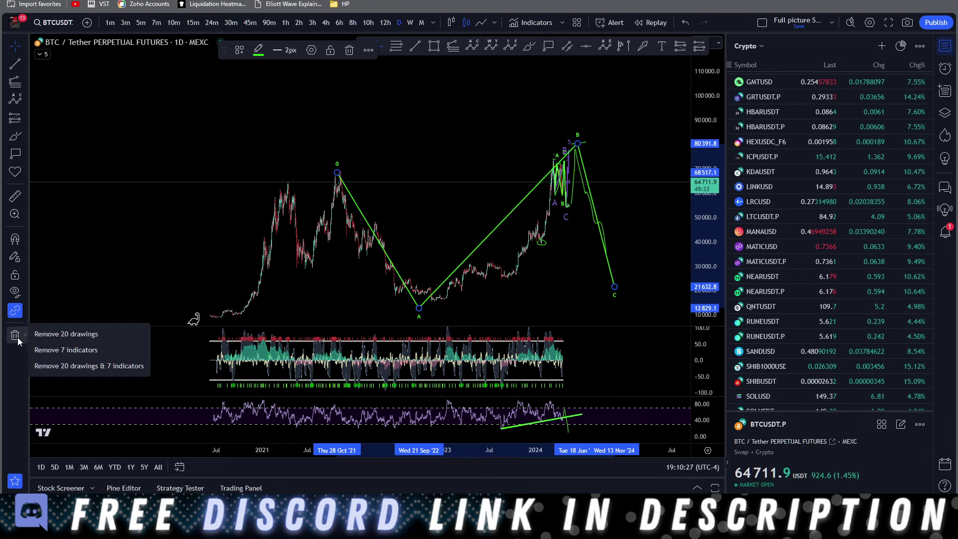
left_click(55, 331)
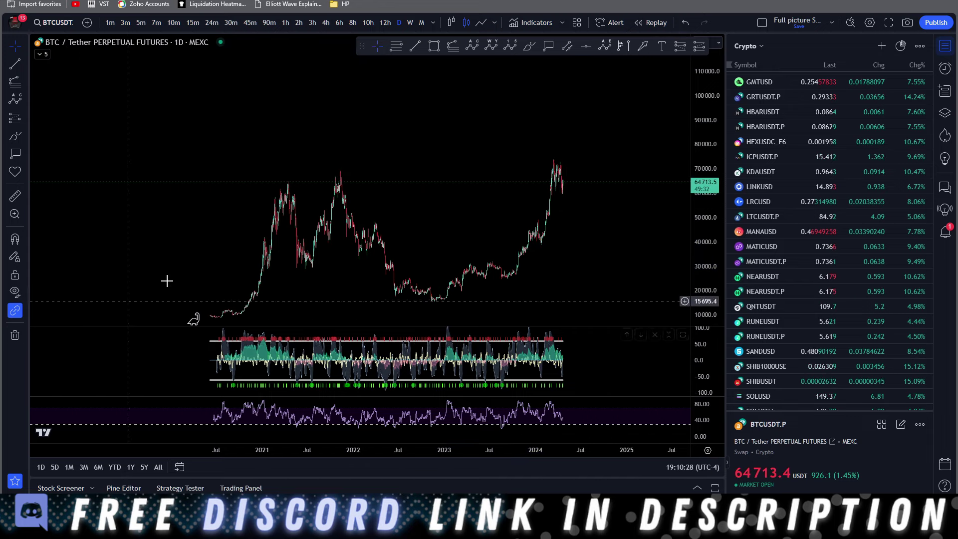
- View the cleared chart on the 15-minute timeframe with the price scale fitted to April's price action
left_click(197, 23)
left_click(695, 231)
double_click(696, 233)
left_click_drag(625, 266, 613, 265)
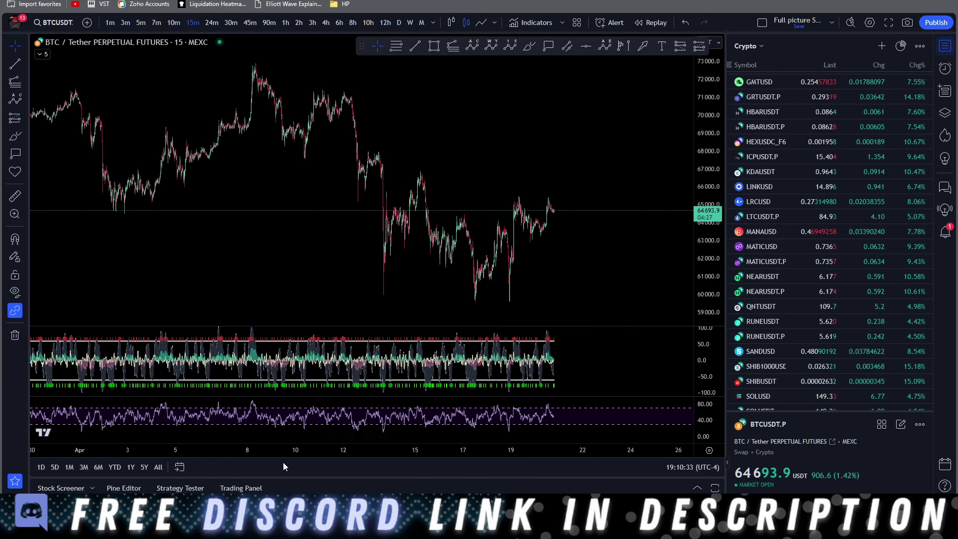
- On the 1-hour timeframe, draw an Elliott impulse from about 59,795 with waves 1 to 5 near 65,496, 62,138, 70,806, 68,776 and 73,383
left_click(285, 23)
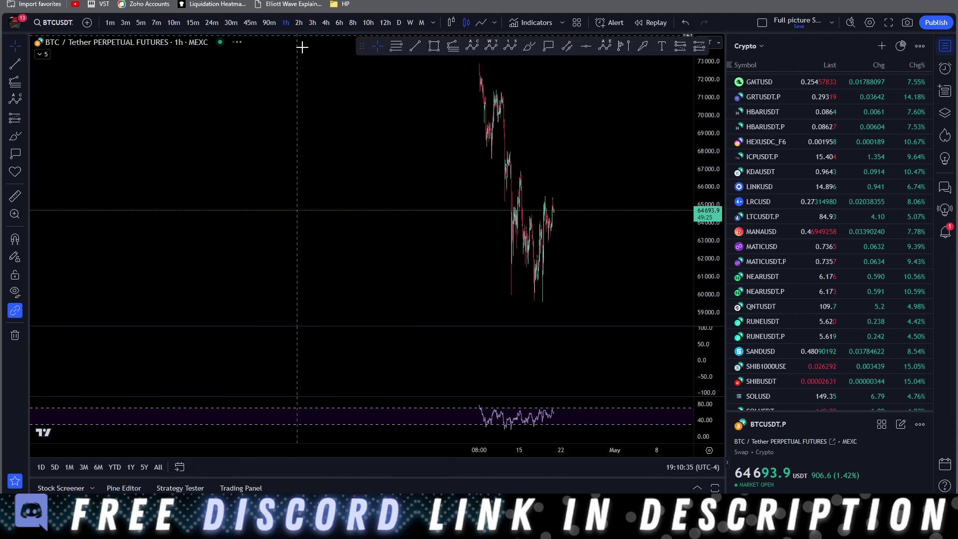
left_click_drag(716, 161, 715, 179)
left_click_drag(593, 193, 574, 235)
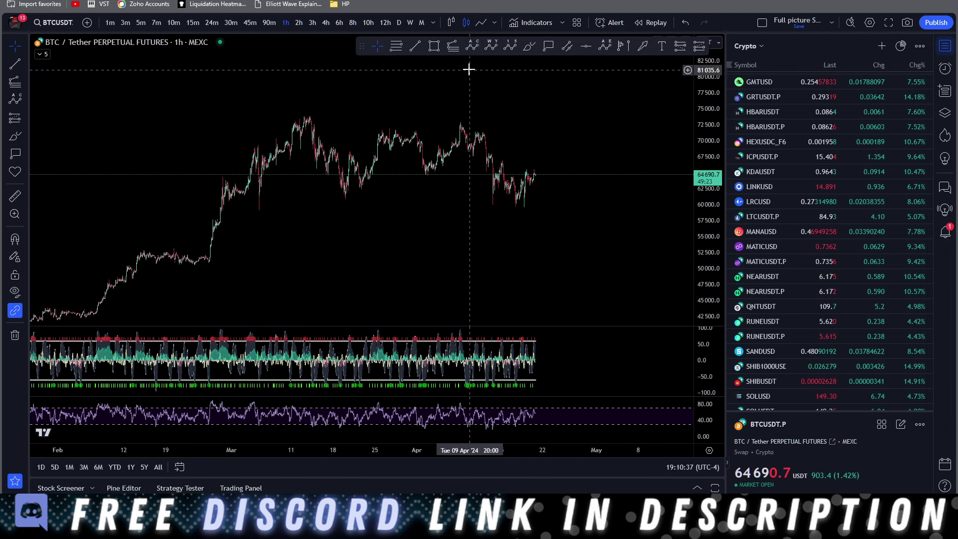
left_click(523, 205)
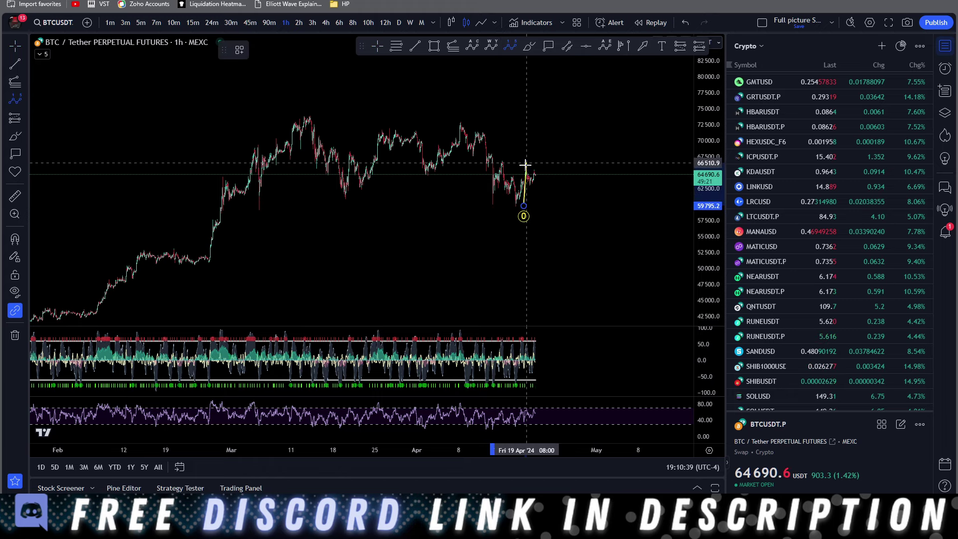
left_click(527, 170)
left_click(539, 191)
left_click(547, 135)
left_click(565, 148)
left_click(565, 116)
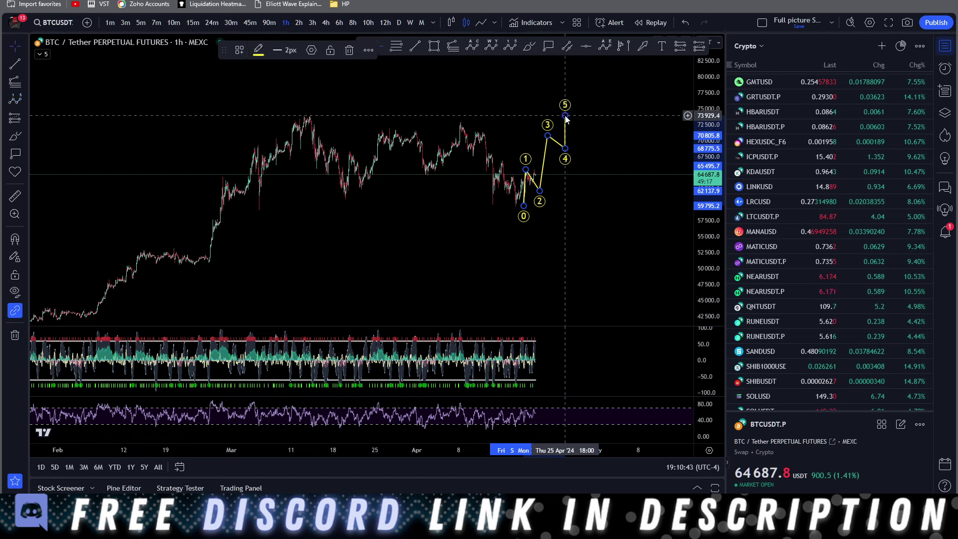
left_click_drag(565, 115, 567, 119)
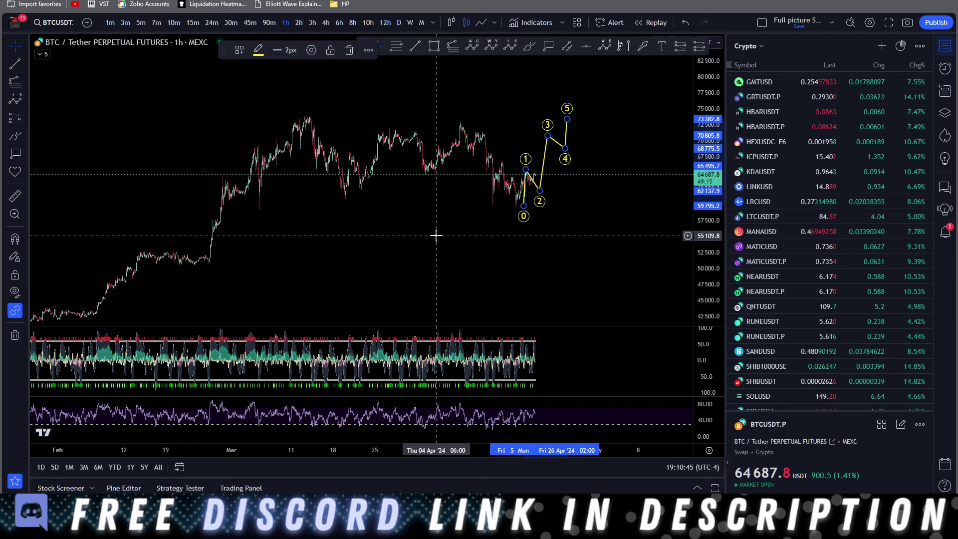
- On the 15-minute timeframe, draw an ABC correction inside wave 2 from 65,428, with A near 62,757, B near 65,428 and C near wave 2's low
left_click(194, 22)
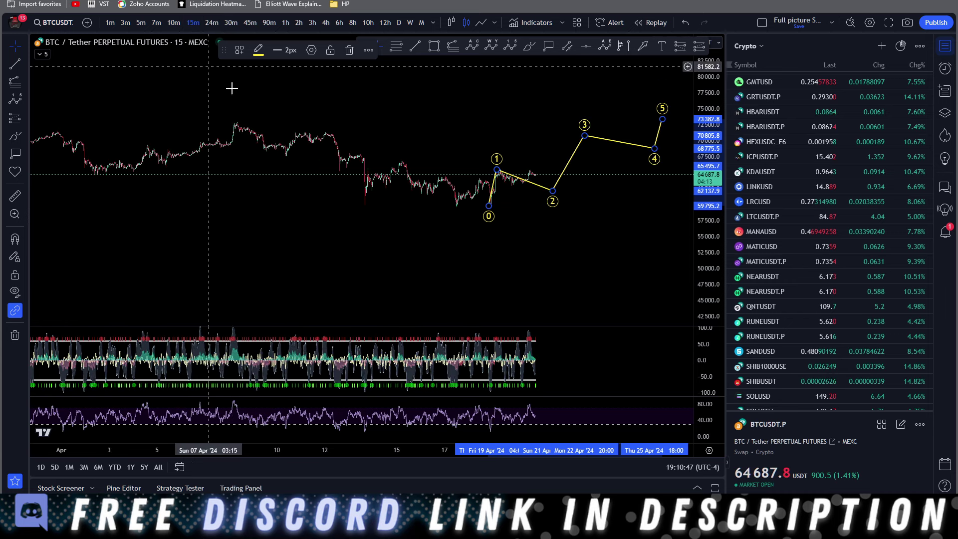
double_click(715, 210)
left_click_drag(434, 451, 255, 468)
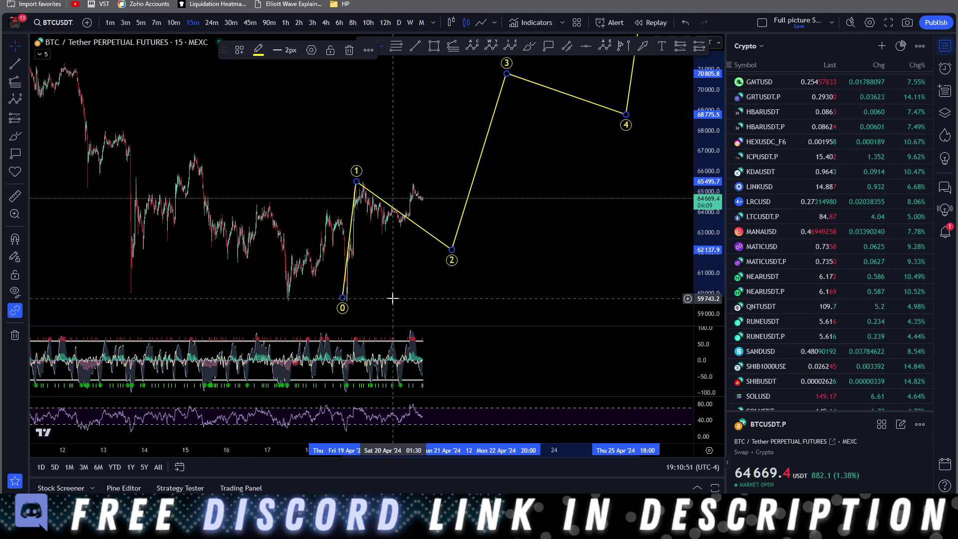
left_click_drag(391, 298, 384, 289)
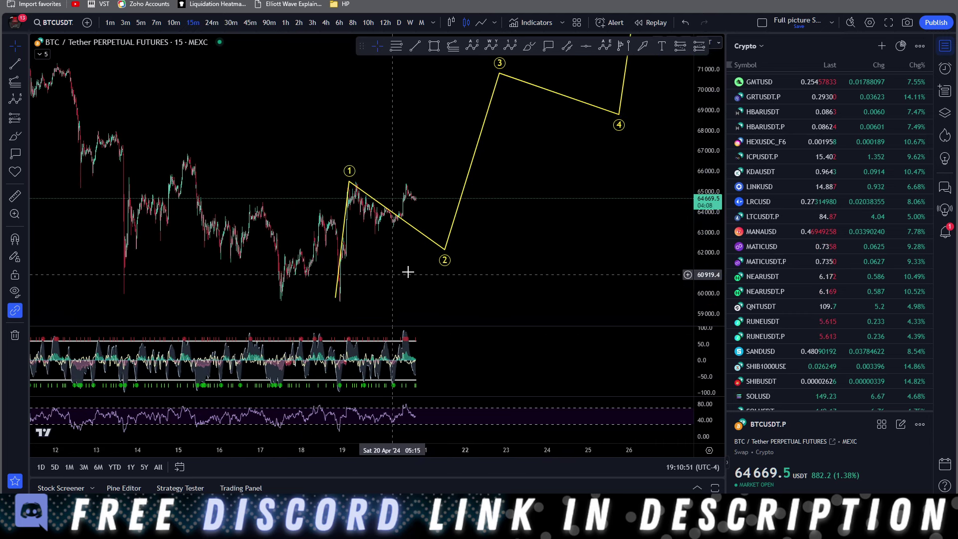
left_click(476, 47)
left_click(354, 183)
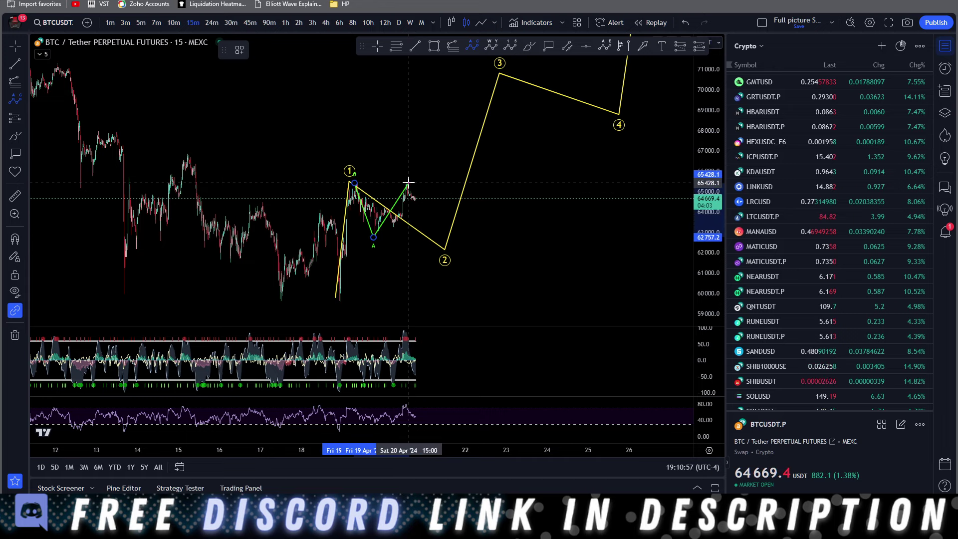
left_click(431, 251)
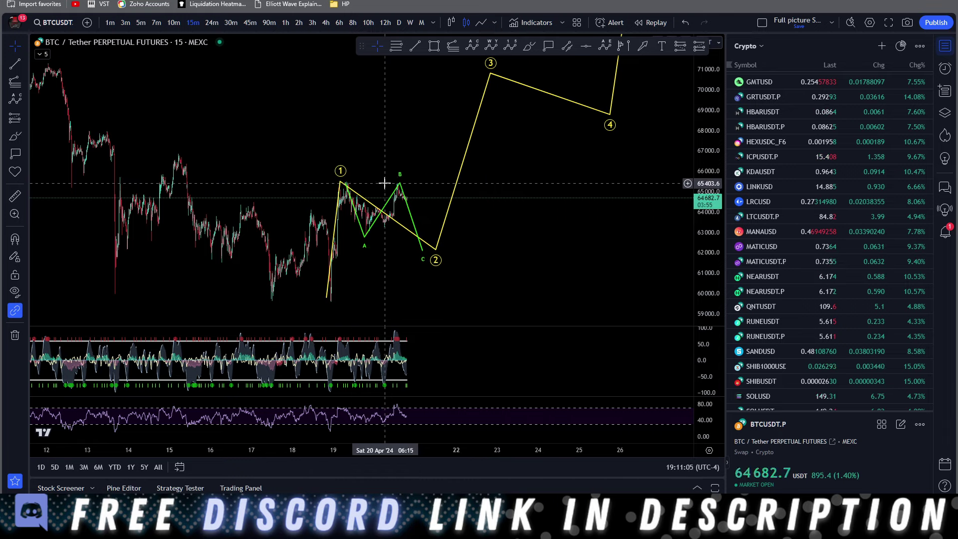
- Draw a rectangle marking the support zone from about 62,900 down to 61,900, spanning 19 April to almost 22 April
mouse_move(700, 251)
left_mouse_down()
mouse_move(696, 97)
mouse_move(694, 252)
left_mouse_up()
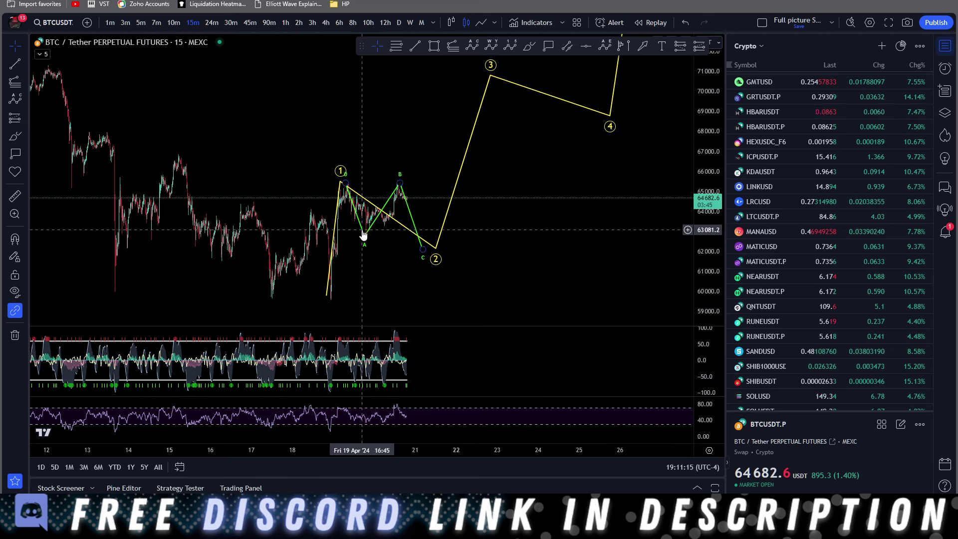
left_click(434, 46)
mouse_move(334, 233)
left_mouse_down()
mouse_move(430, 240)
mouse_move(454, 253)
left_mouse_up()
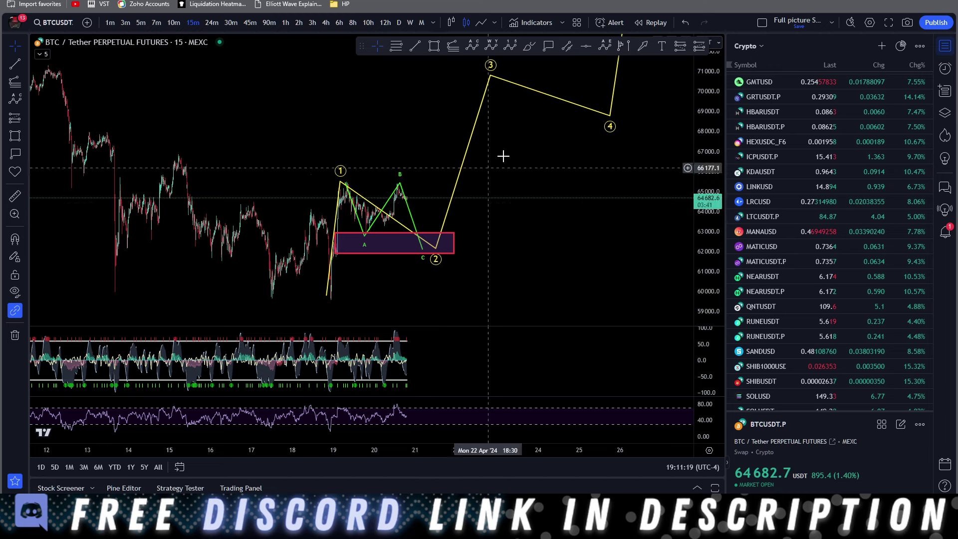
left_click(438, 47)
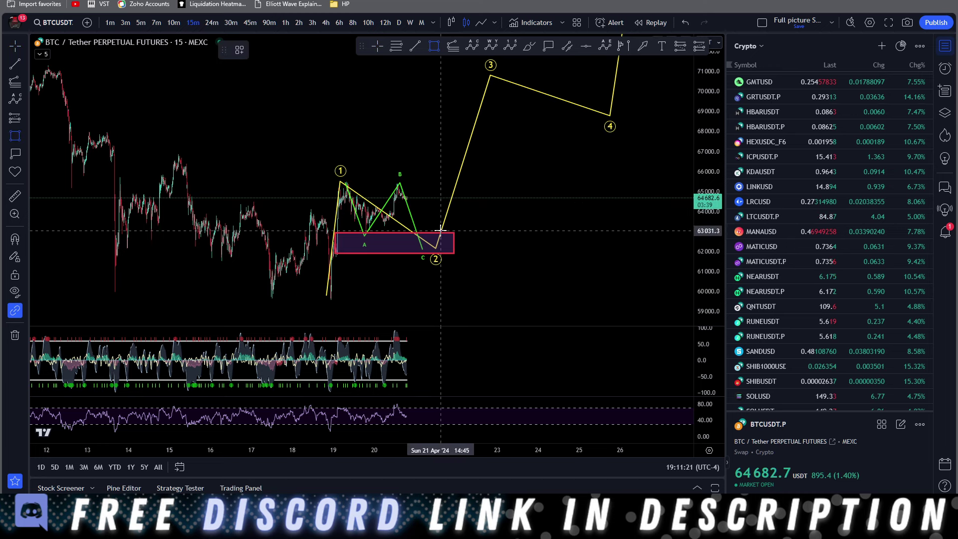
left_click_drag(409, 241, 422, 35)
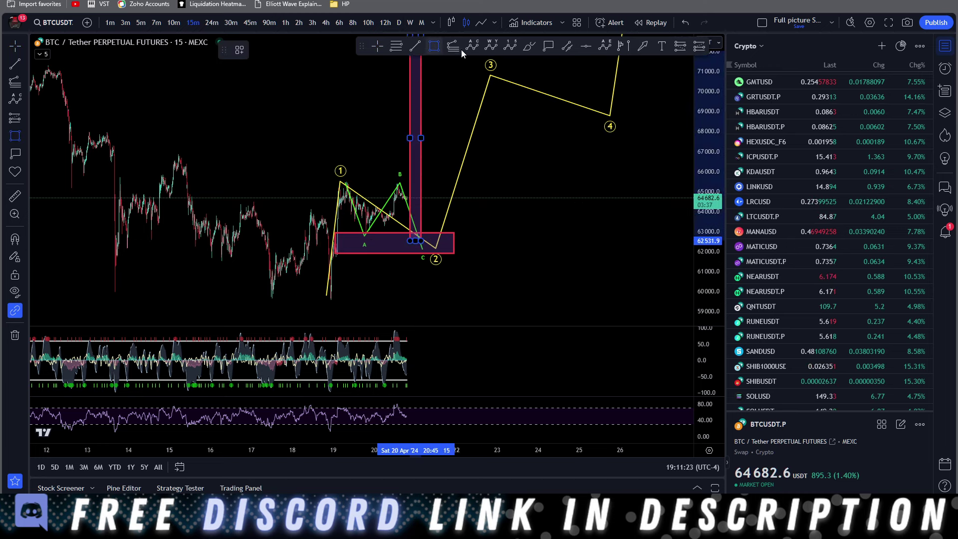
left_click(549, 47)
key("Delete")
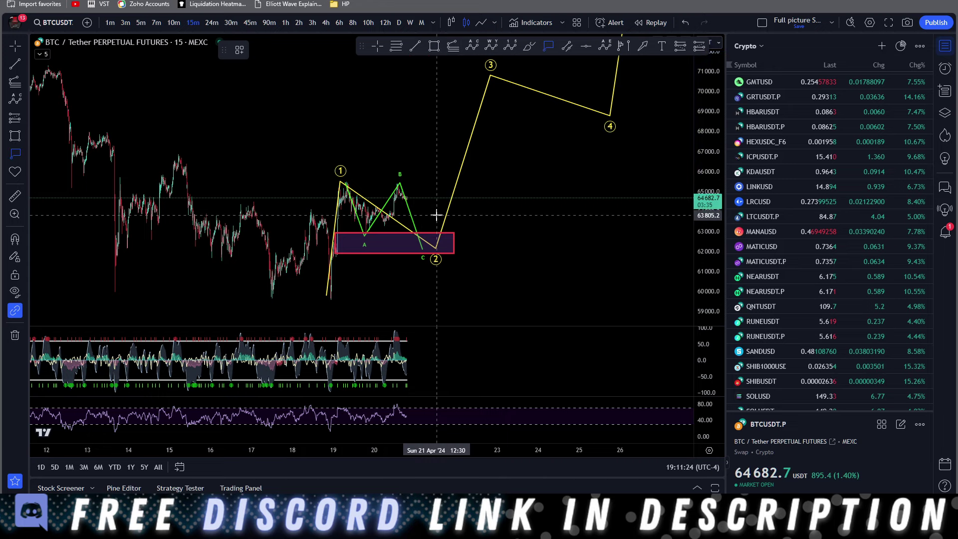
- Place a price label at about 62,382 inside the support box, beside the end of wave C
left_click(424, 244)
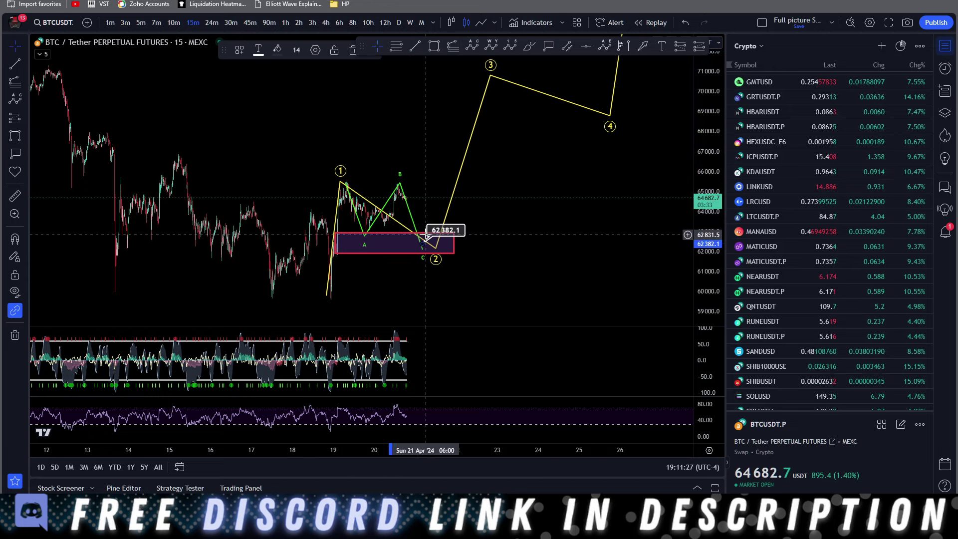
left_click(437, 254)
left_click(423, 244)
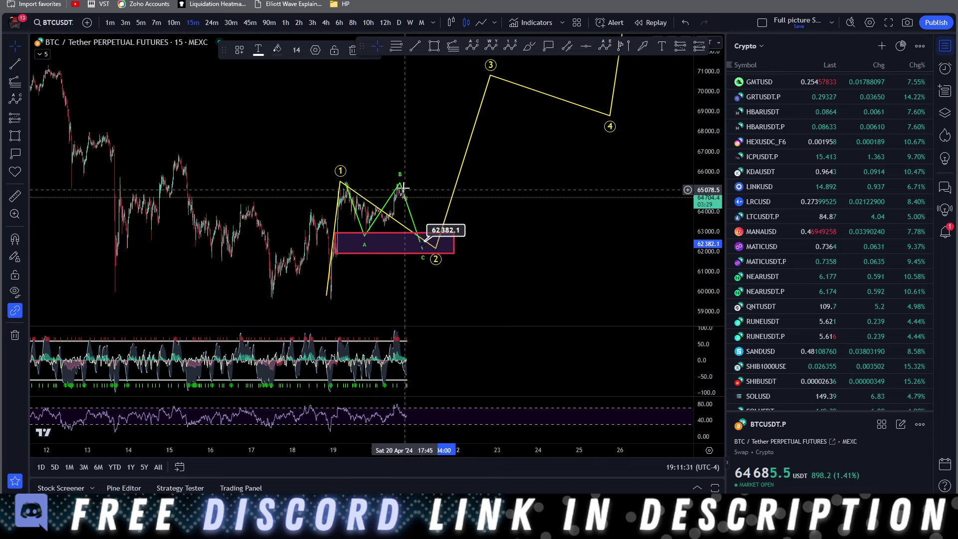
left_click(427, 243)
left_click(427, 243)
left_click(426, 242)
left_click(426, 243)
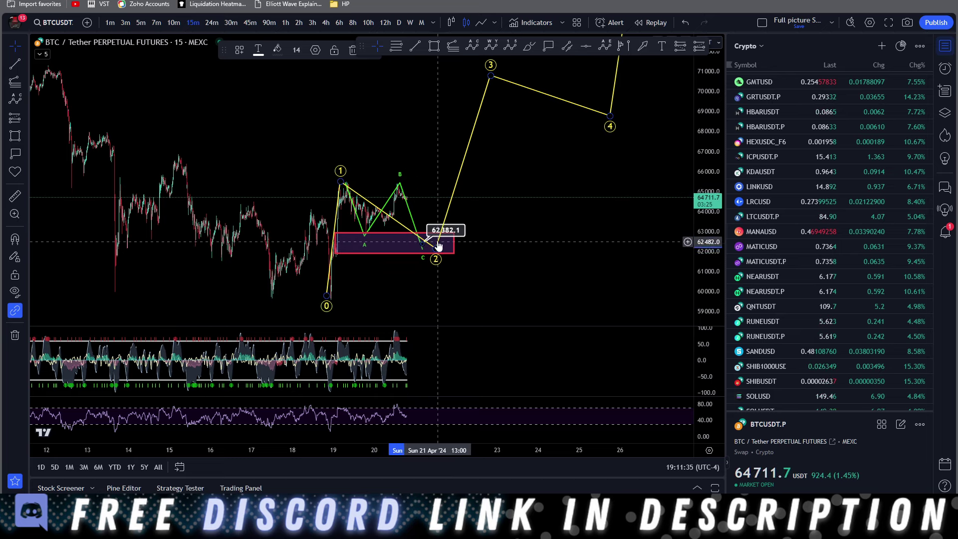
- Examine the full five-wave projection against March and April price action on the 15-minute, 30-minute and 1-hour timeframes
left_click_drag(366, 450, 502, 450)
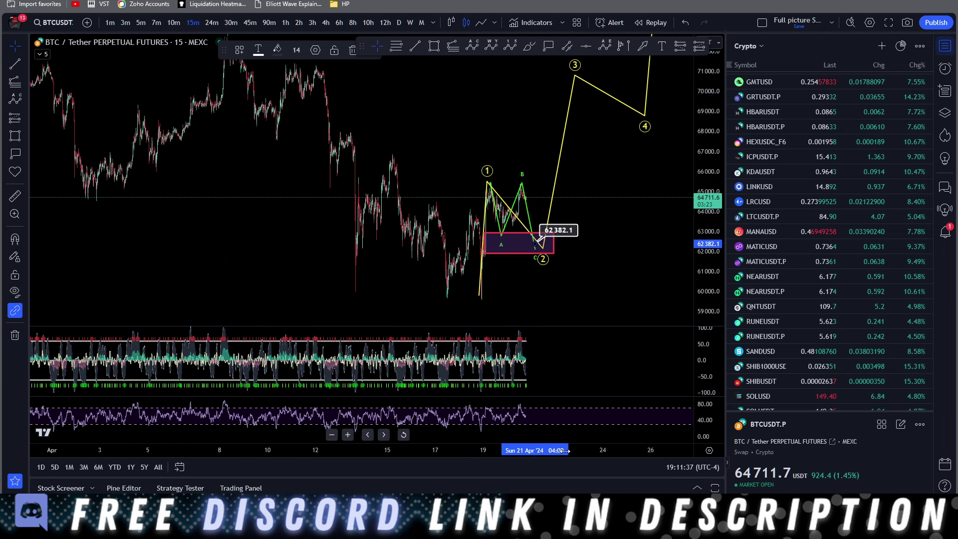
left_click_drag(708, 212, 709, 262)
left_click_drag(581, 254, 568, 273)
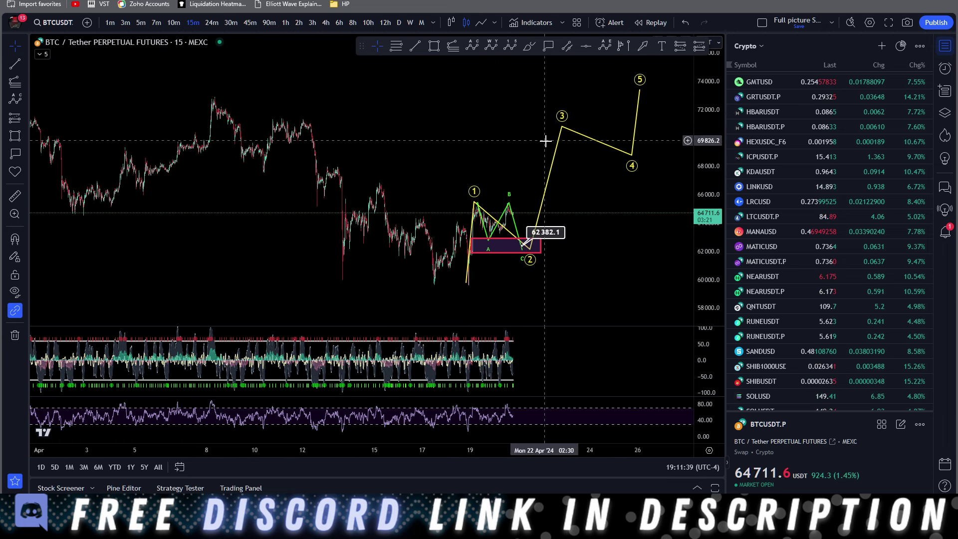
left_click(234, 24)
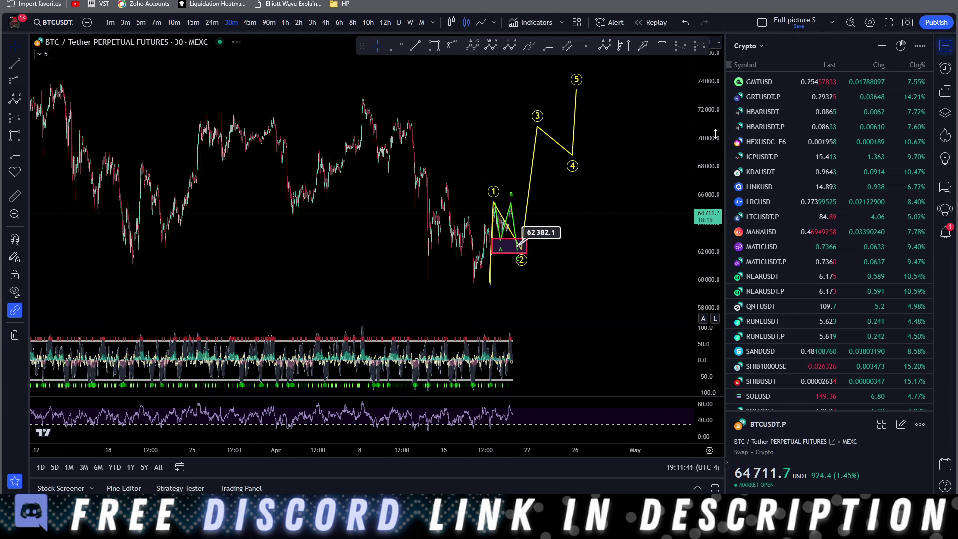
left_click(285, 22)
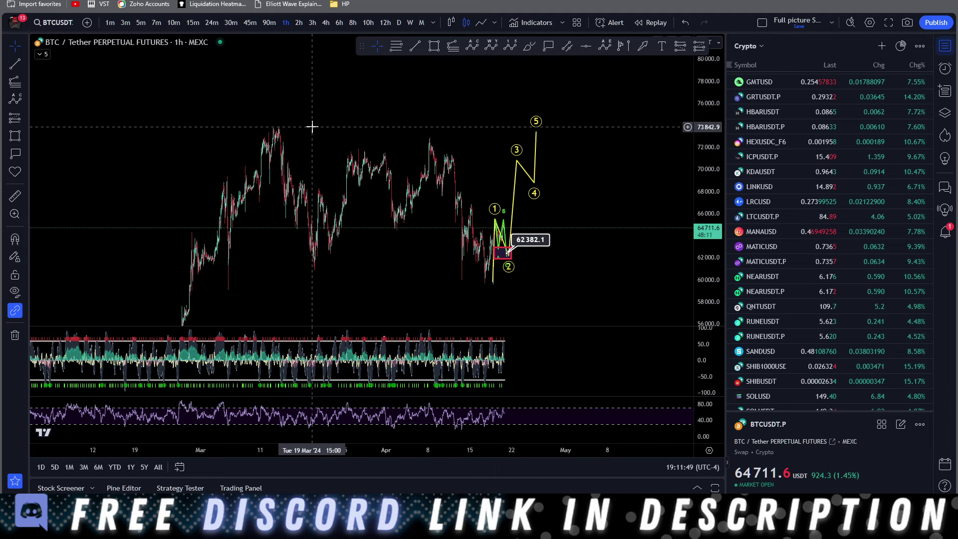
left_click_drag(561, 290, 539, 284)
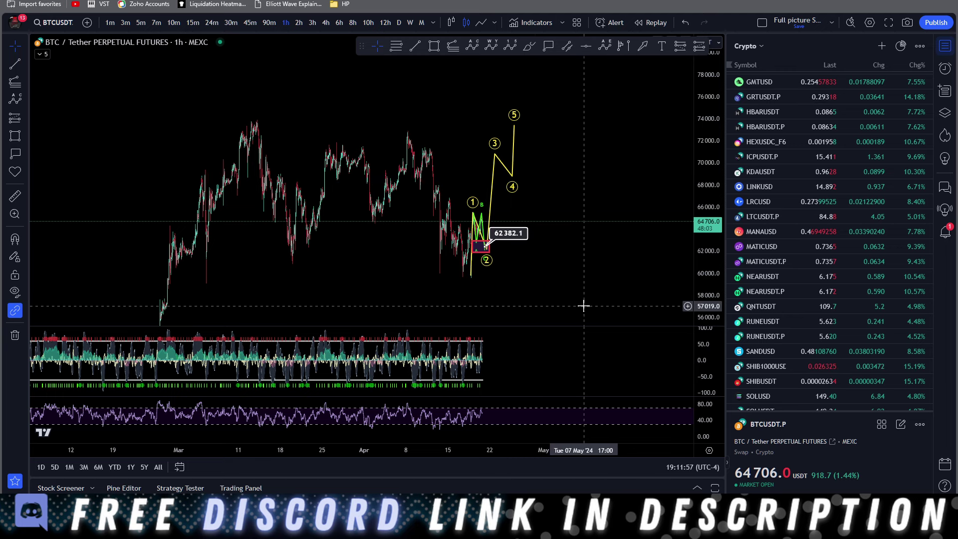
left_click_drag(572, 289, 553, 279)
left_click_drag(703, 189, 703, 256)
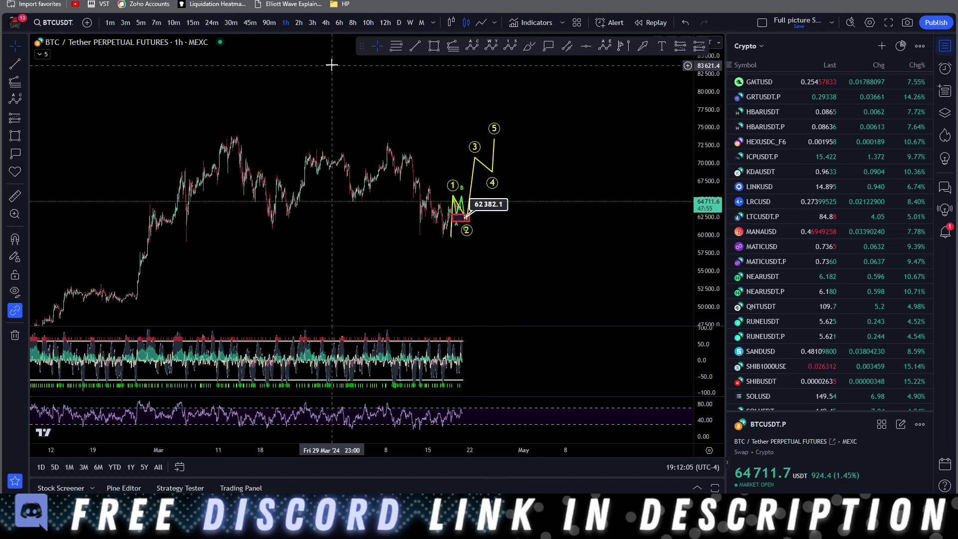
- Switch to the 10-minute timeframe with the chart fitted to mid-April and delete the yellow five-wave impulse
left_click(173, 23)
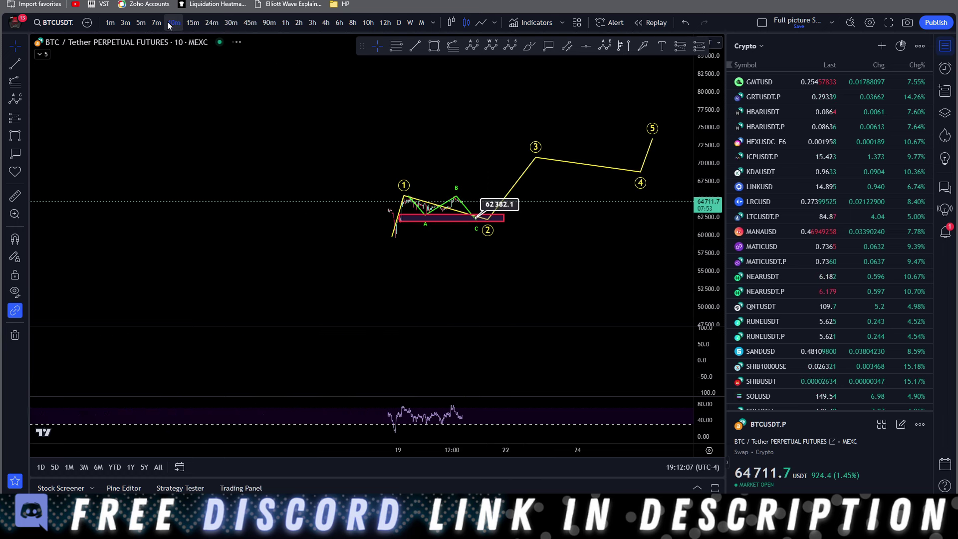
double_click(712, 218)
left_click_drag(583, 262, 547, 271)
left_click_drag(700, 229, 560, 186)
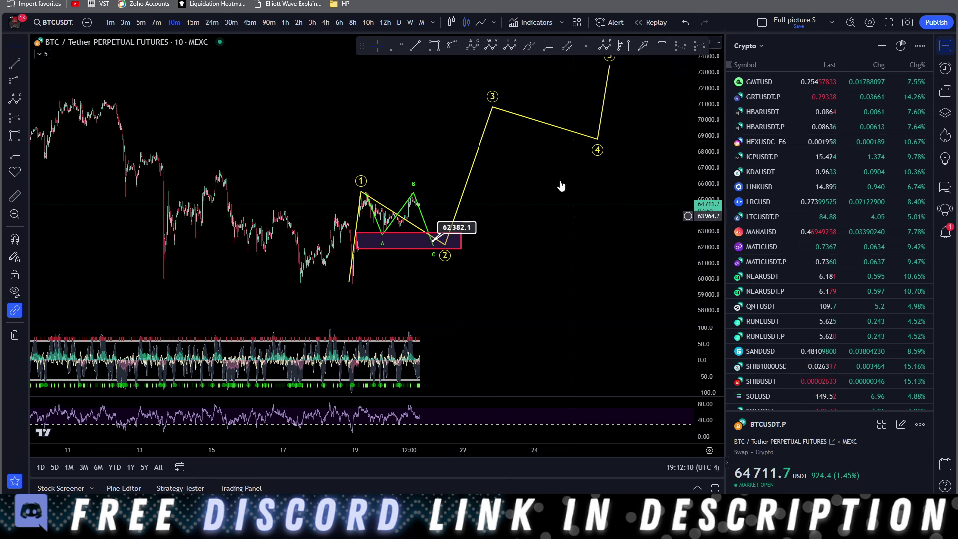
left_click(505, 113)
left_click(348, 49)
- Draw a larger ABC wave from about 60,007, with A near 65,881, B near 61,609 and C near 70,278
left_click(490, 46)
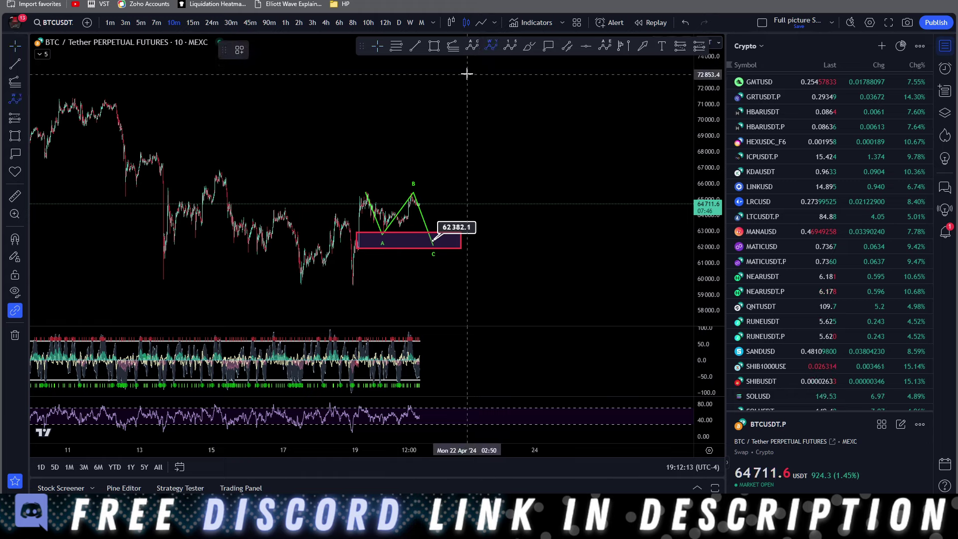
left_click(346, 279)
left_click(364, 185)
left_click(444, 253)
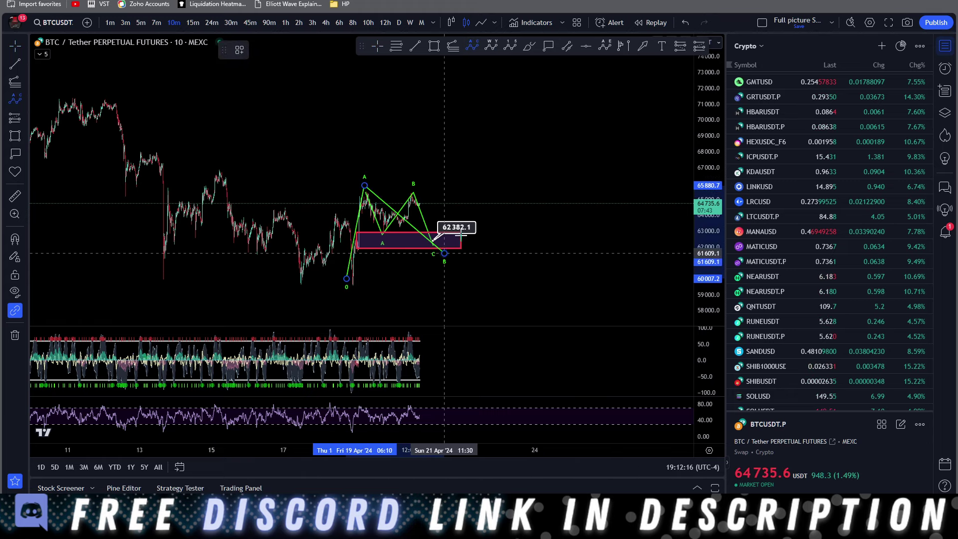
left_click(471, 115)
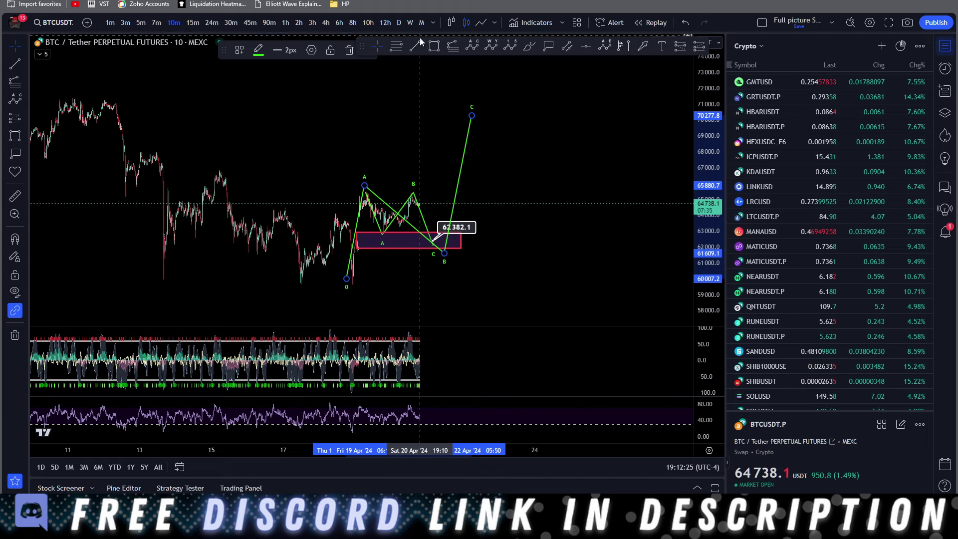
- Brush a possible push from the latest price to about 66,200 and back down toward 62,000, and circle the area around the larger wave B
left_click(526, 46)
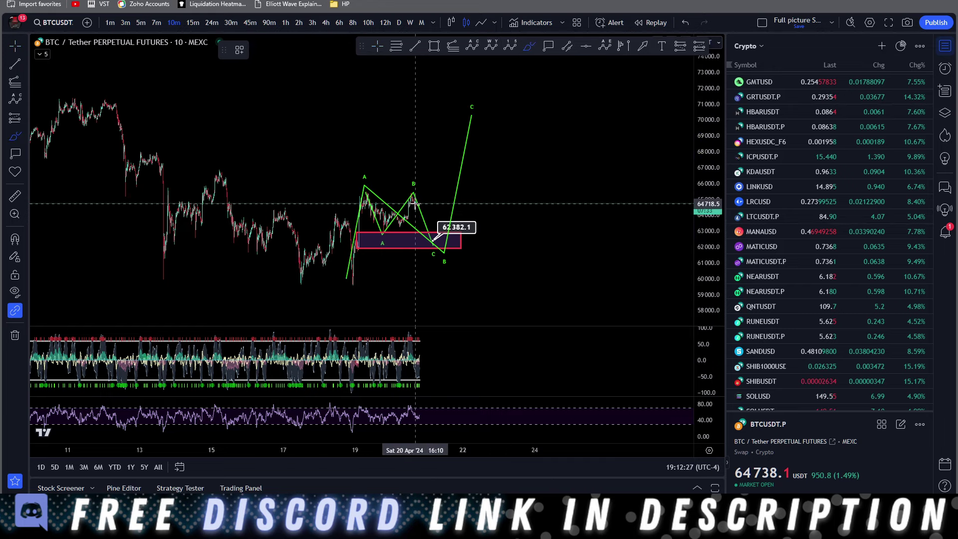
left_click_drag(415, 203, 423, 201)
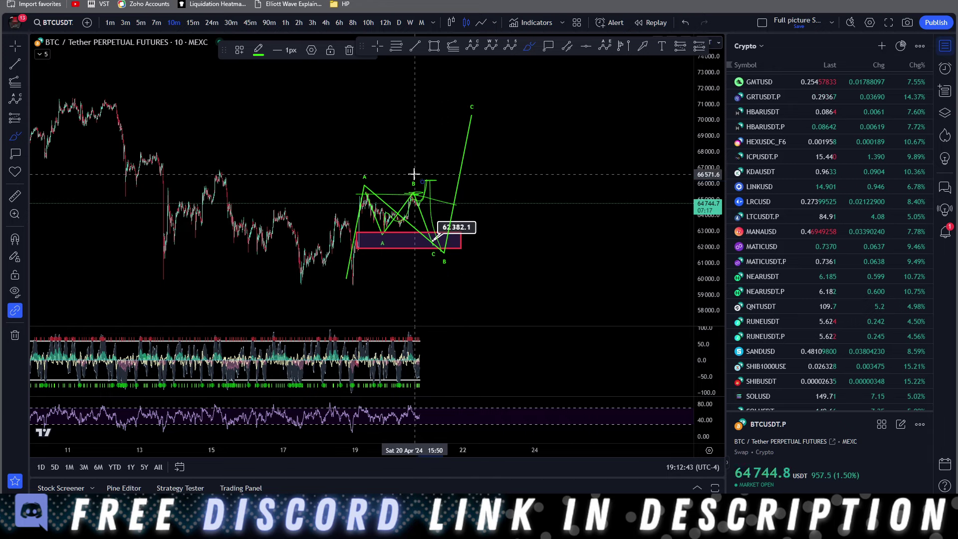
mouse_move(439, 240)
left_mouse_down()
mouse_move(454, 247)
mouse_move(443, 249)
left_mouse_up()
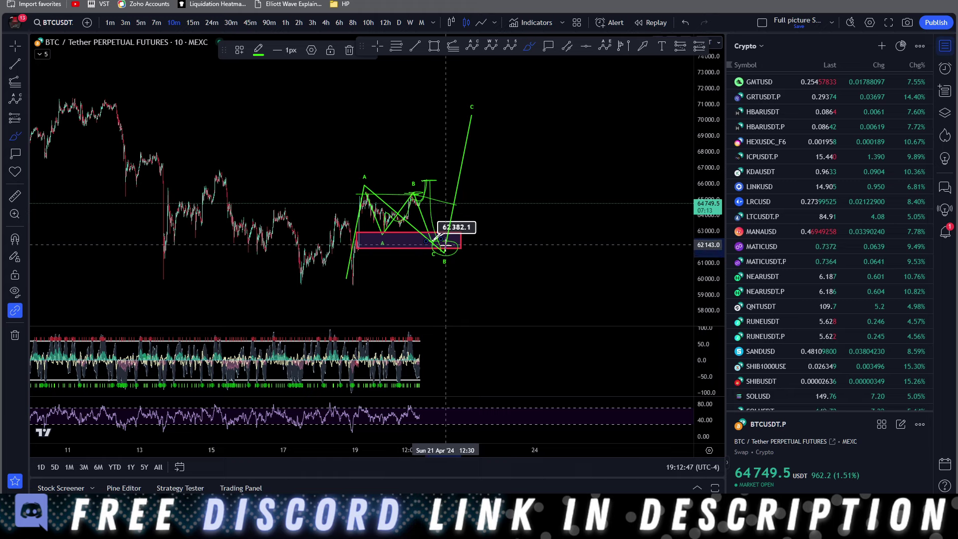